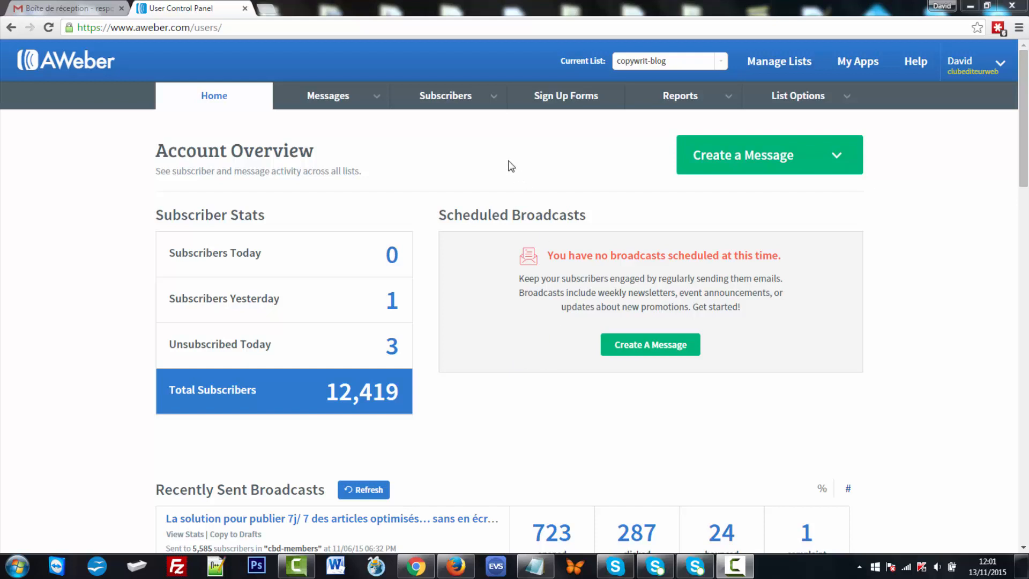
- Choose Add Subscribers from the Subscribers menu
{"action": "mouse_move", "coordinate": [471, 101]}
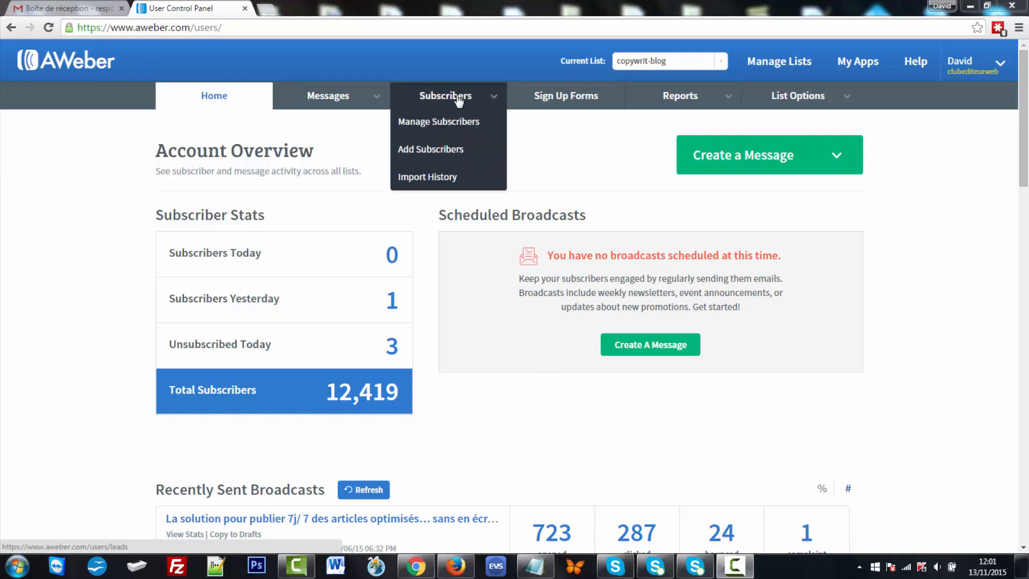
{"action": "left_click", "coordinate": [444, 155]}
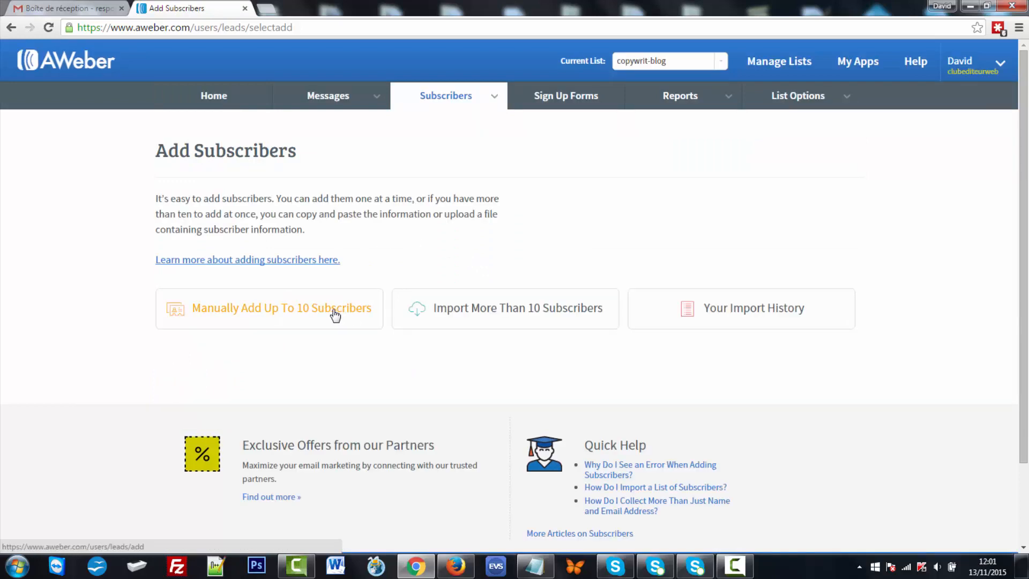
- Open the manual add form, go through Name, Email, Ad Tracking and Message Number, then check available lists
{"action": "left_click", "coordinate": [263, 314]}
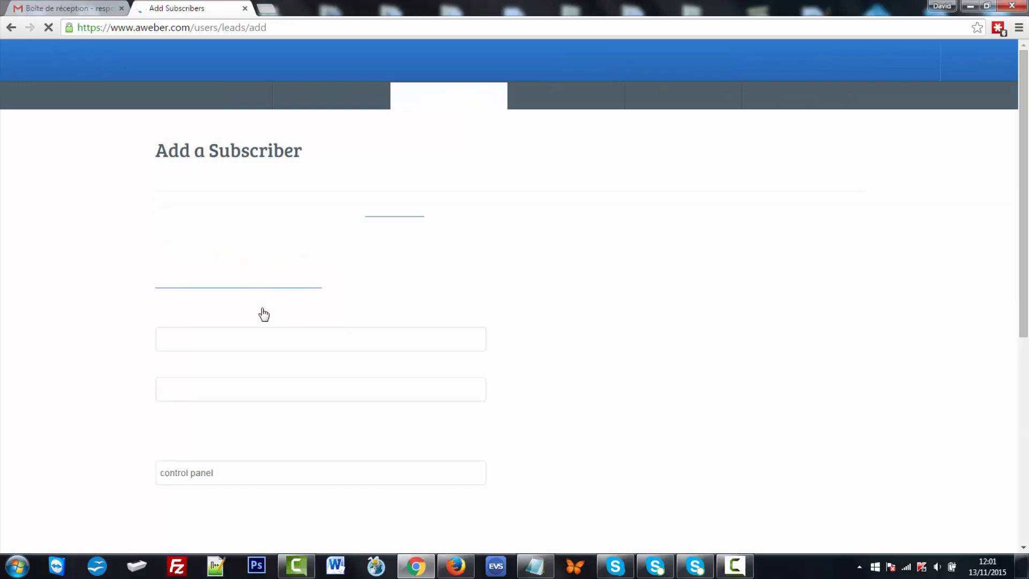
{"action": "scroll", "coordinate": [265, 315], "scroll_direction": "down", "scroll_amount": 2}
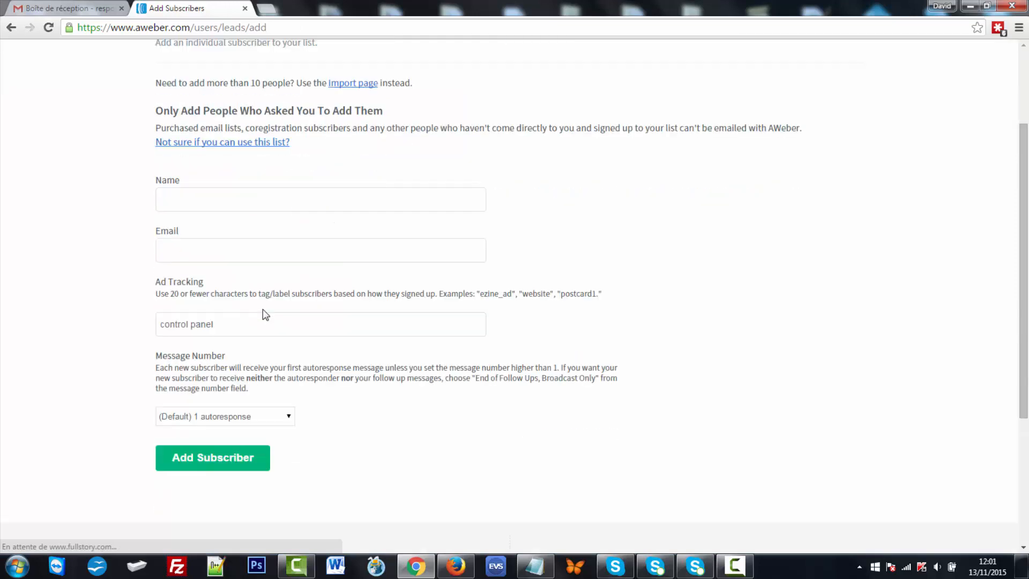
{"action": "left_click", "coordinate": [209, 200]}
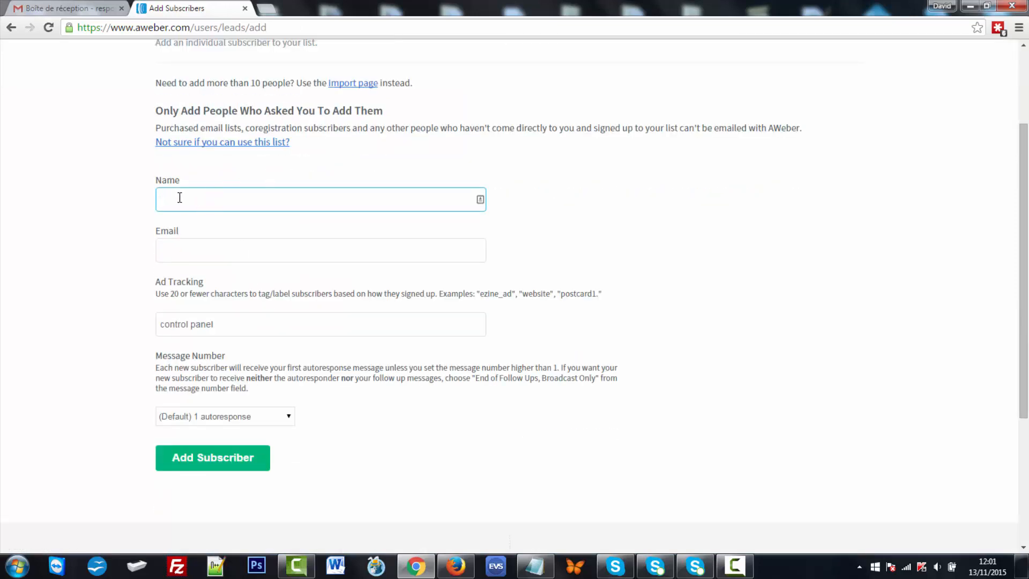
{"action": "left_click", "coordinate": [187, 251]}
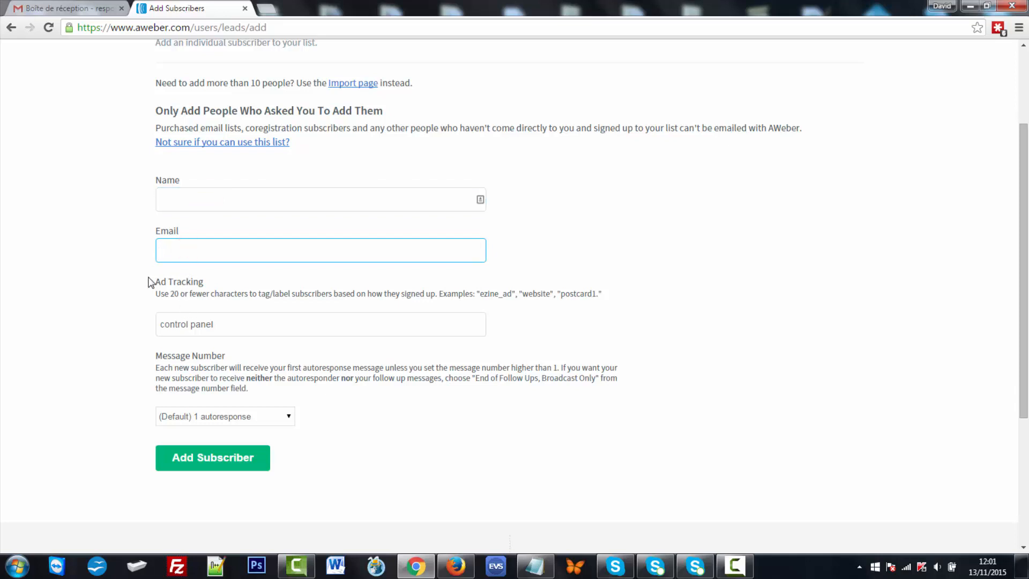
{"action": "left_click", "coordinate": [229, 323]}
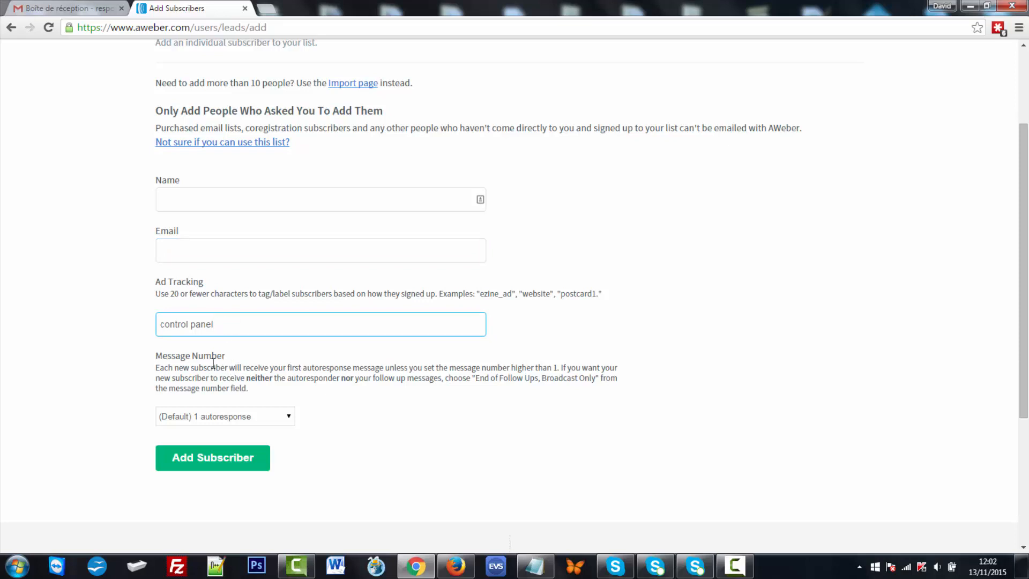
{"action": "left_click", "coordinate": [290, 417]}
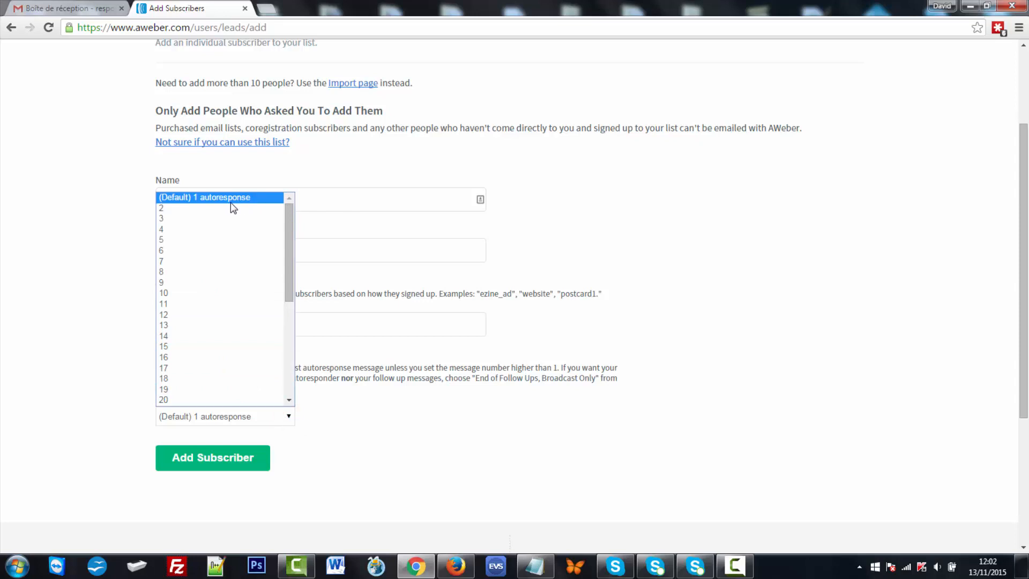
{"action": "scroll", "coordinate": [268, 134], "scroll_direction": "up", "scroll_amount": 3}
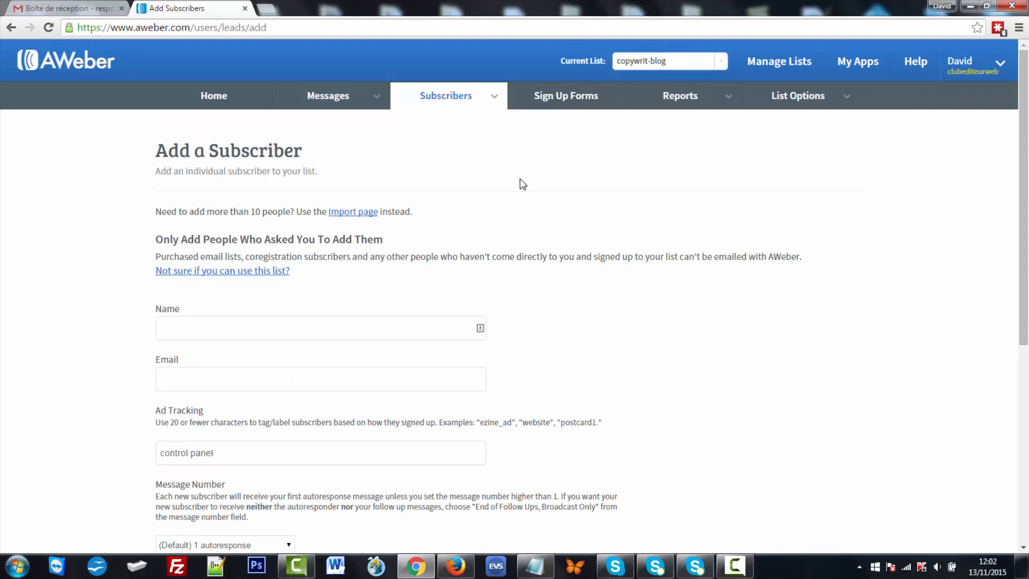
{"action": "left_click", "coordinate": [719, 63]}
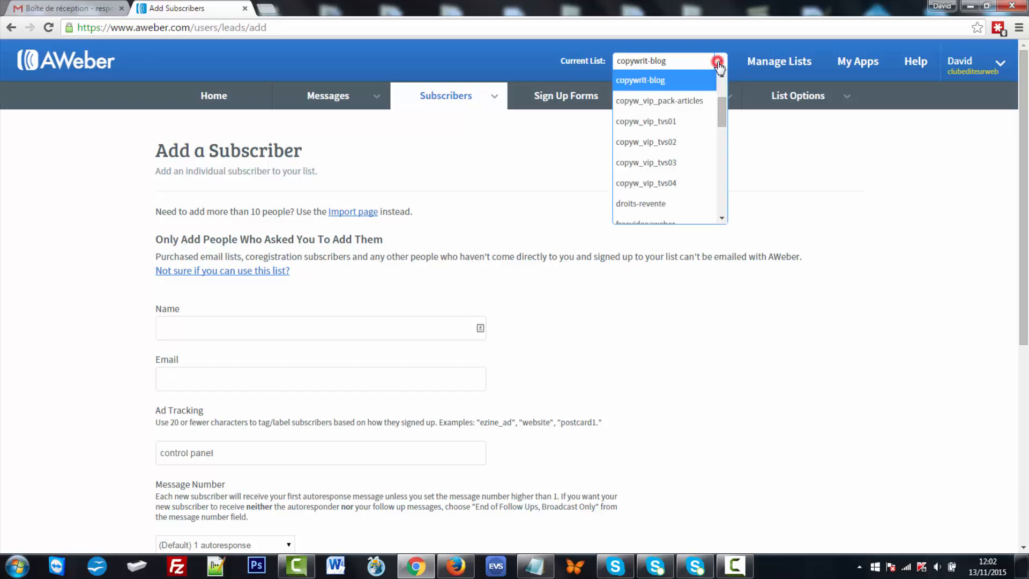
{"action": "left_click", "coordinate": [448, 192]}
{"action": "scroll", "coordinate": [300, 241], "scroll_direction": "down", "scroll_amount": 6}
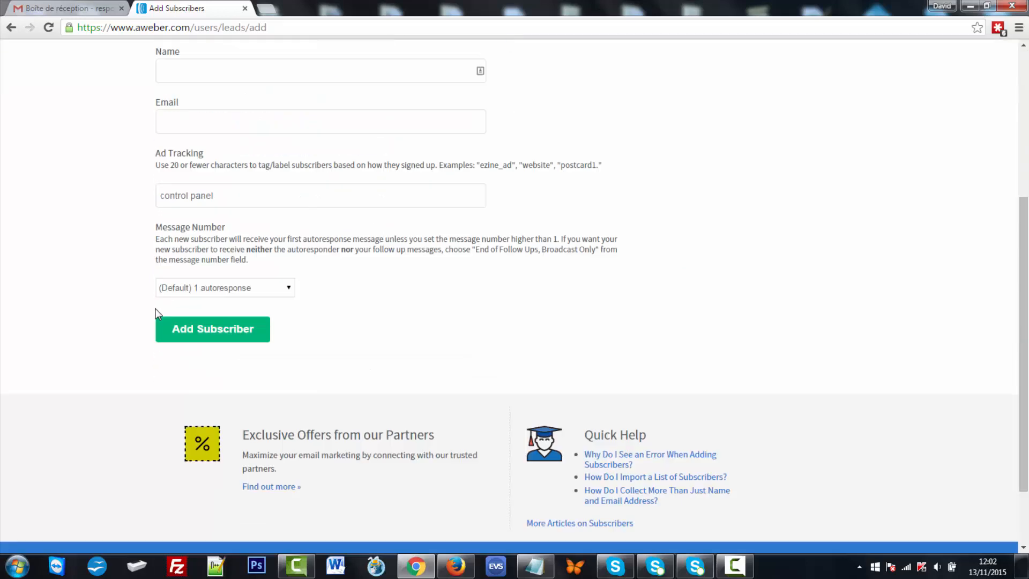
{"action": "left_click", "coordinate": [290, 224]}
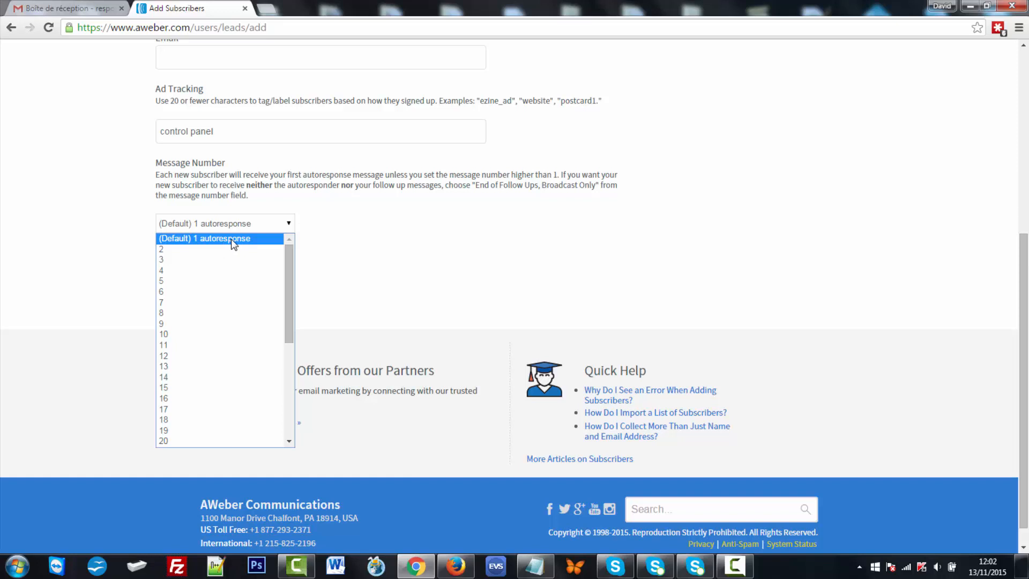
{"action": "left_click", "coordinate": [203, 251]}
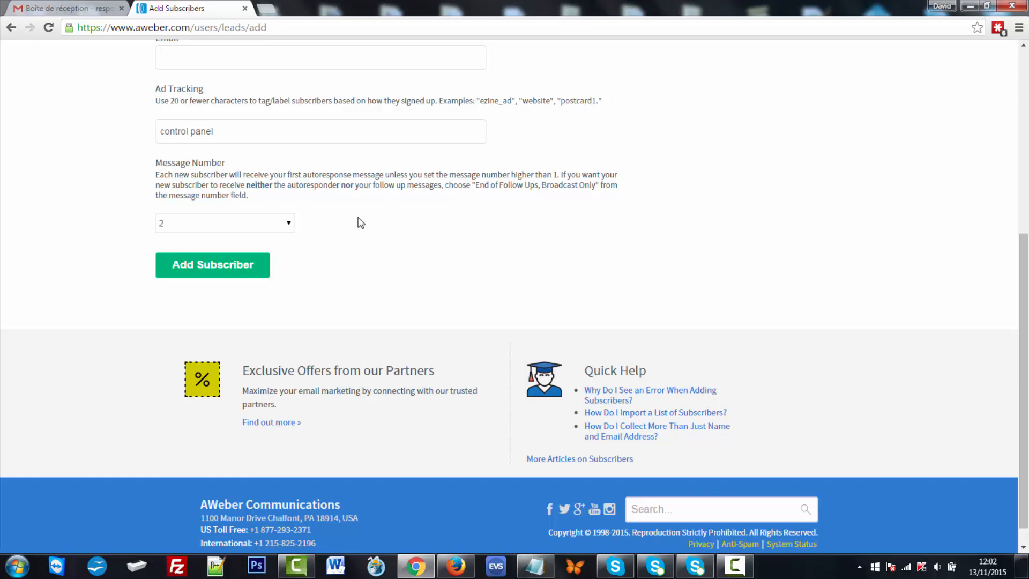
{"action": "left_click", "coordinate": [287, 223]}
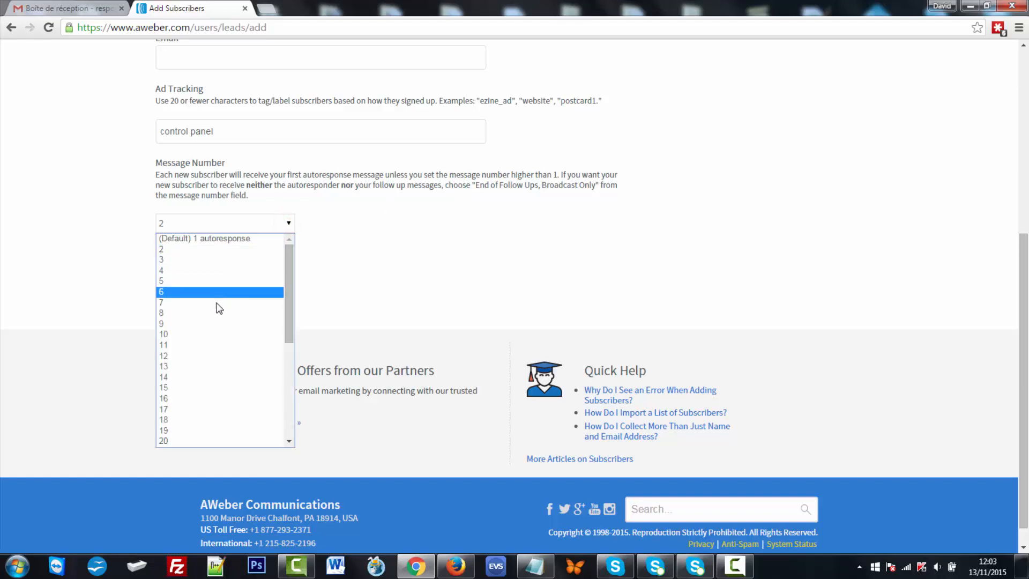
{"action": "left_click", "coordinate": [232, 239]}
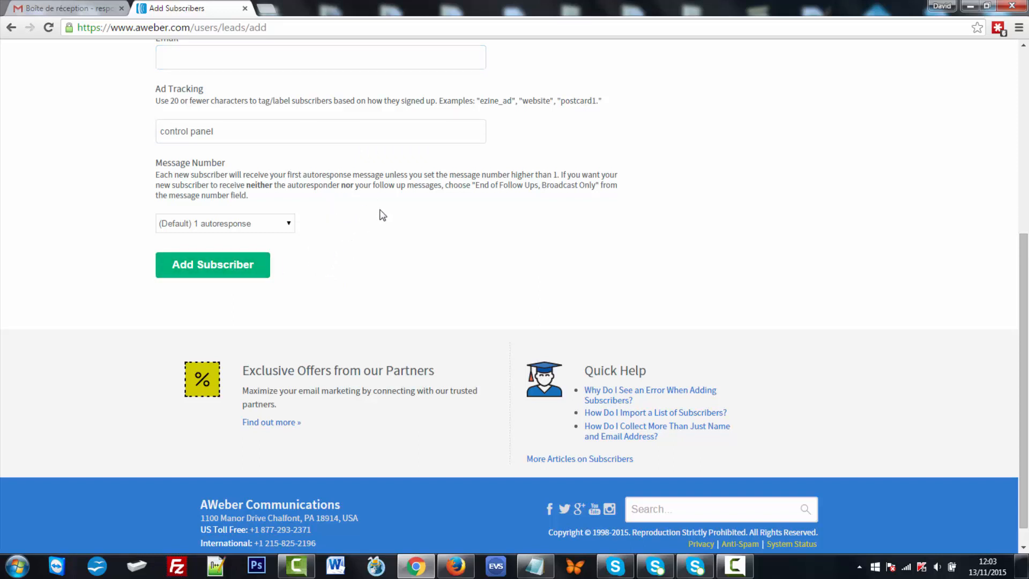
{"action": "scroll", "coordinate": [382, 215], "scroll_direction": "up", "scroll_amount": 2}
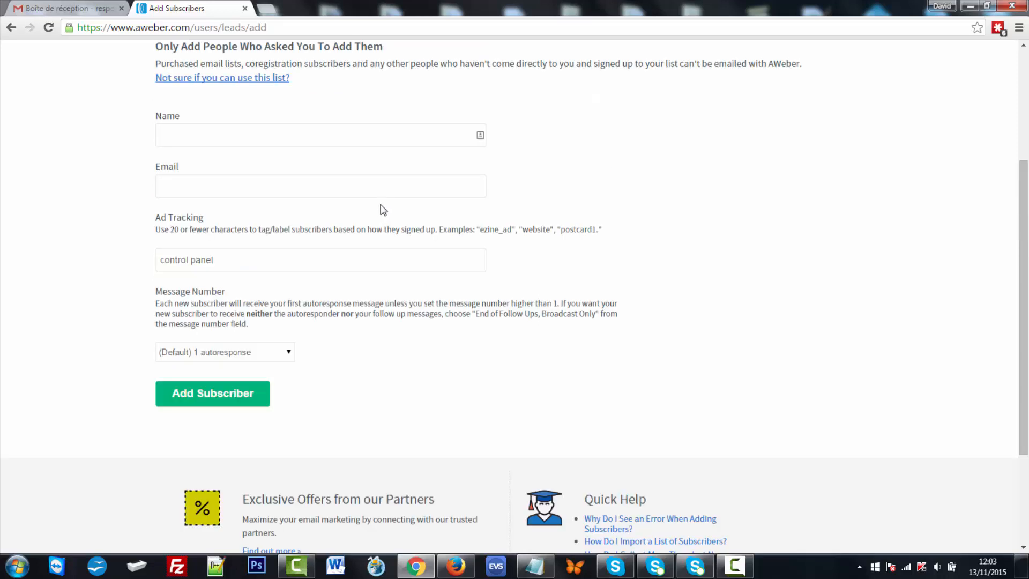
{"action": "scroll", "coordinate": [361, 173], "scroll_direction": "up", "scroll_amount": 3}
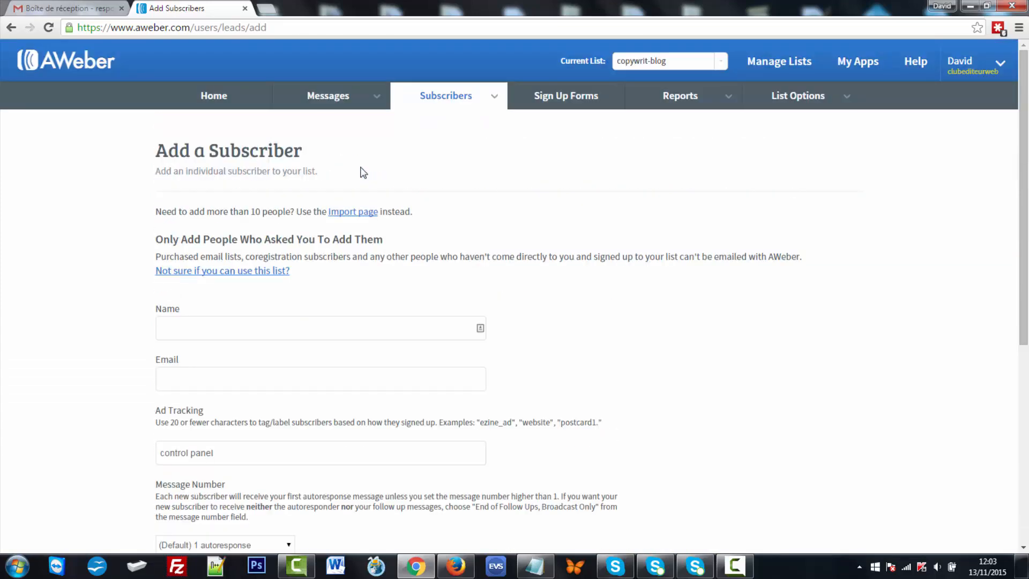
{"action": "mouse_move", "coordinate": [449, 96]}
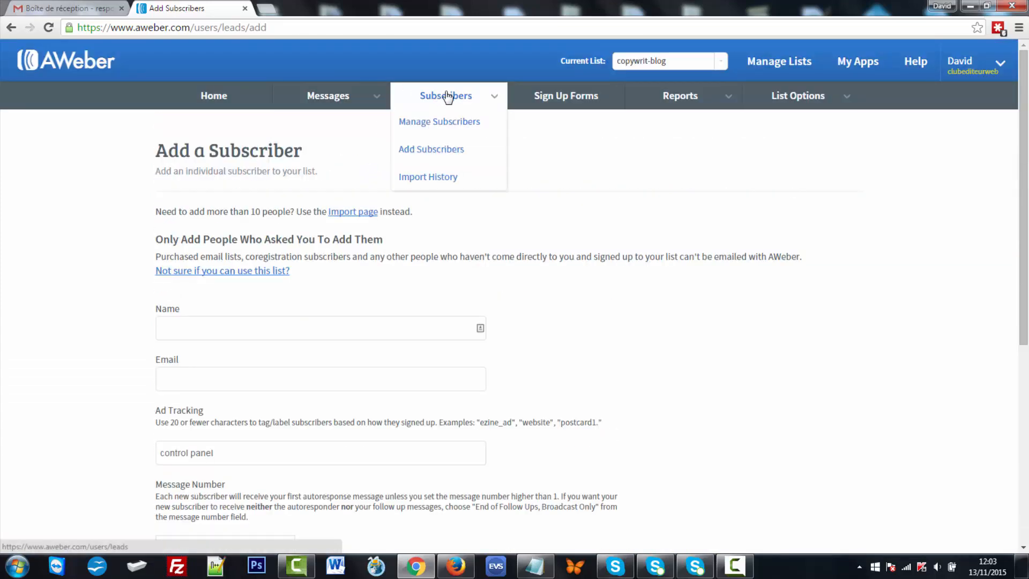
- Start the import of more than 10 subscribers with copywrit-blog as the destination list
{"action": "left_click", "coordinate": [451, 149]}
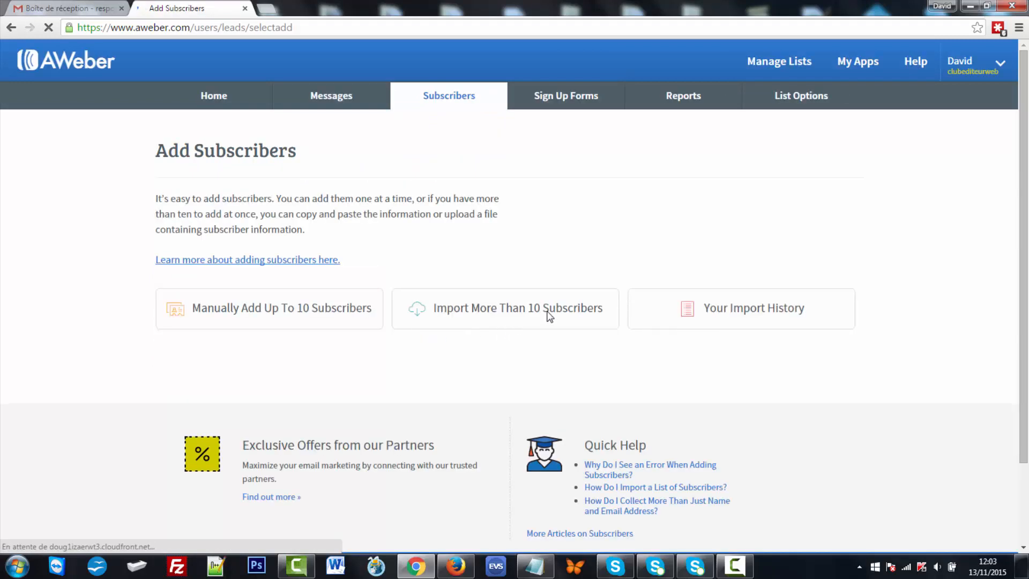
{"action": "left_click", "coordinate": [518, 314]}
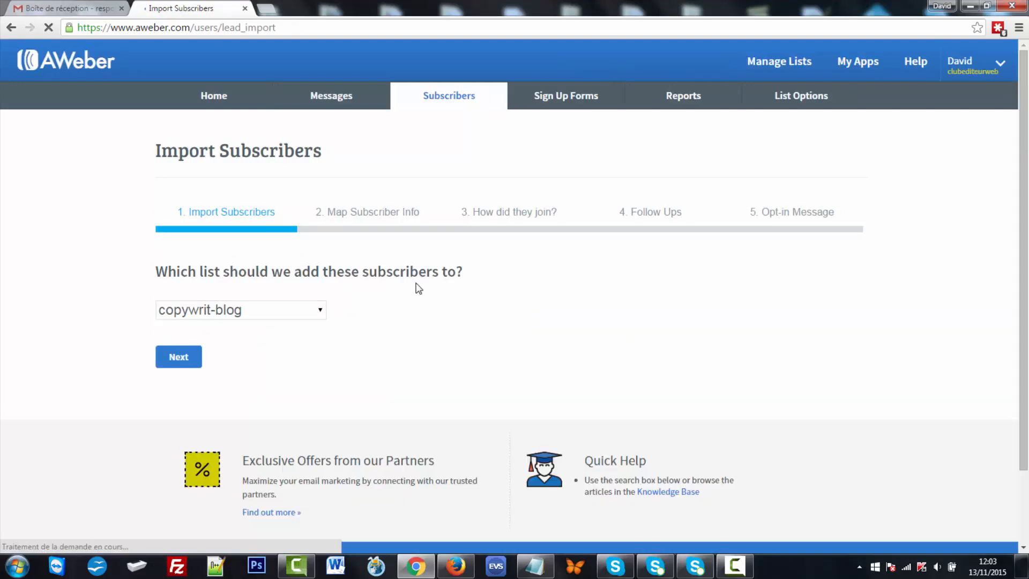
{"action": "scroll", "coordinate": [416, 284], "scroll_direction": "down", "scroll_amount": 1}
{"action": "left_click", "coordinate": [321, 246]}
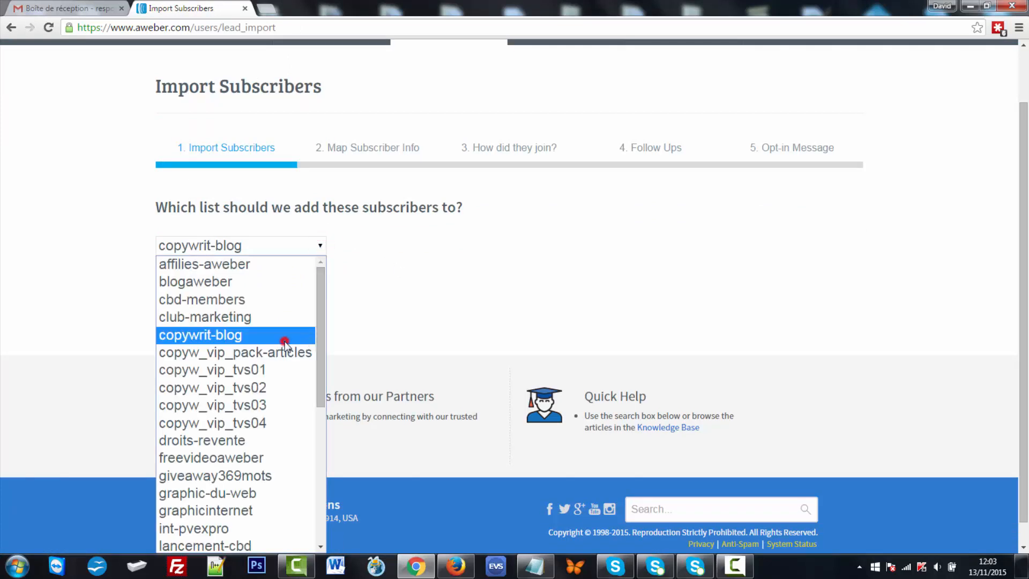
{"action": "left_click", "coordinate": [286, 342]}
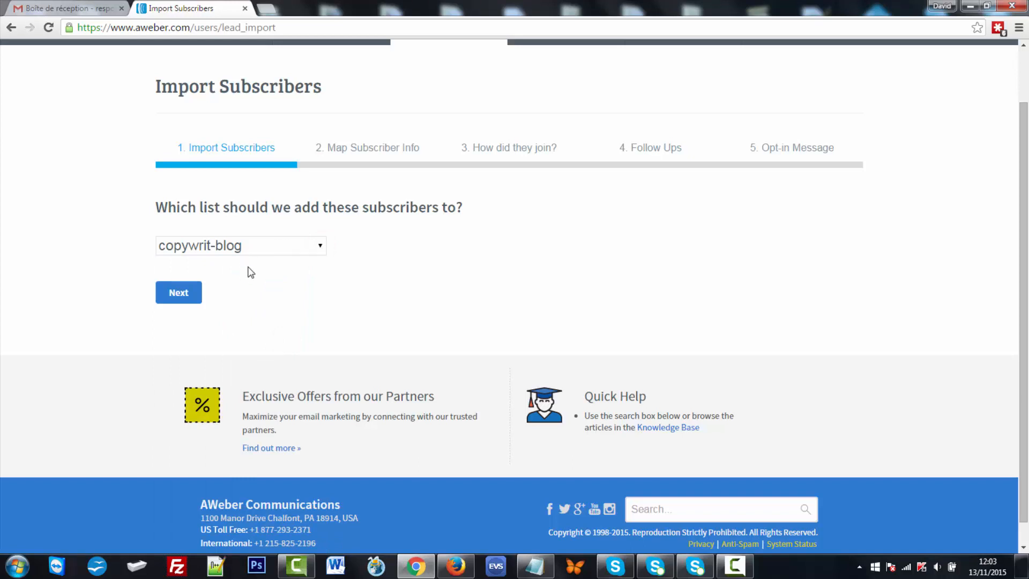
- Continue to file upload and highlight the note listing XLS, XLSX, TSV, CSV and TXT files
{"action": "left_click", "coordinate": [181, 293]}
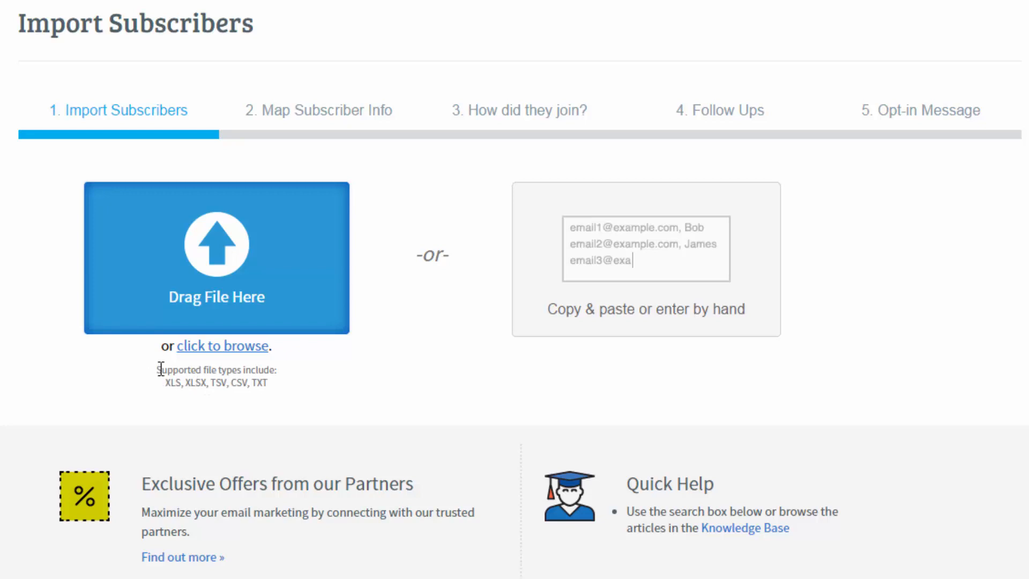
{"action": "left_click_drag", "start_coordinate": [158, 370], "coordinate": [277, 370]}
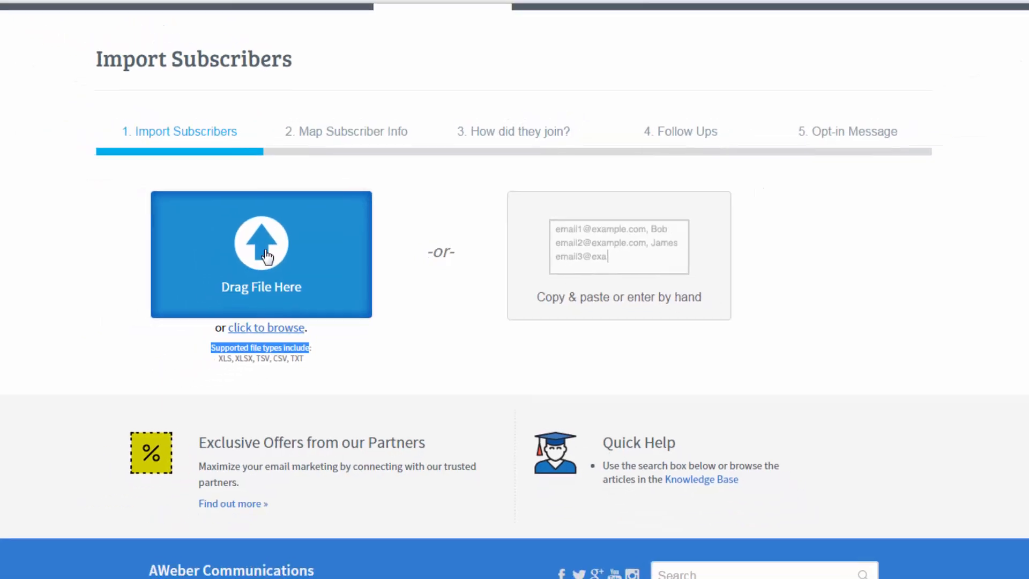
- Upload import.txt and review the Map Subscriber Info step with email matched to Email
{"action": "left_click", "coordinate": [261, 241]}
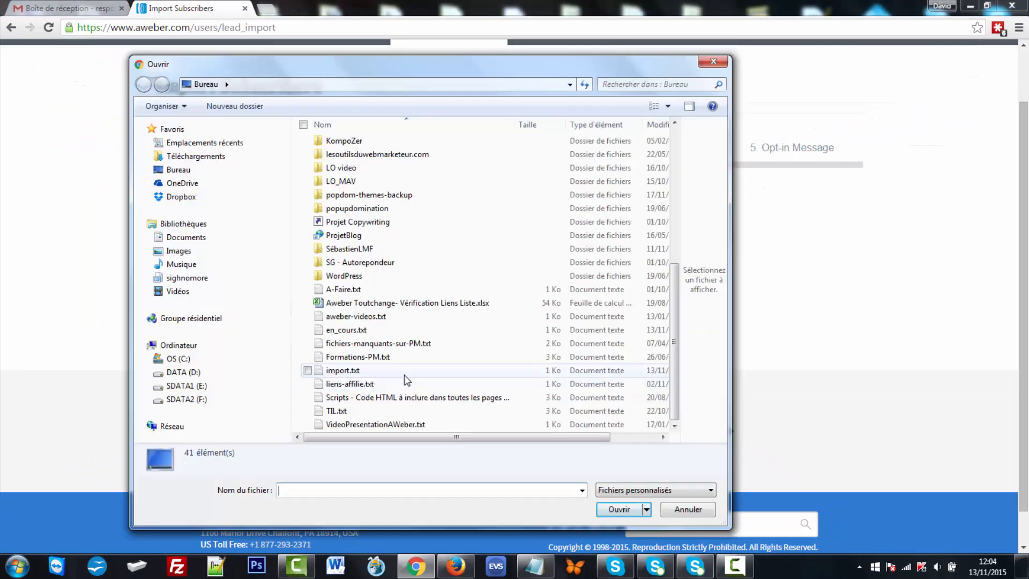
{"action": "left_click", "coordinate": [404, 374]}
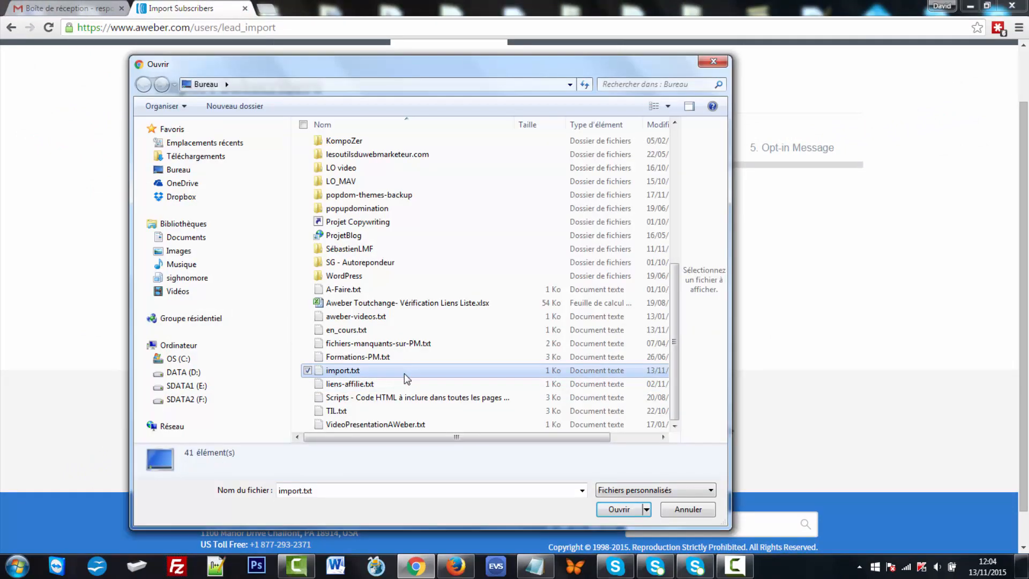
{"action": "left_click", "coordinate": [619, 509]}
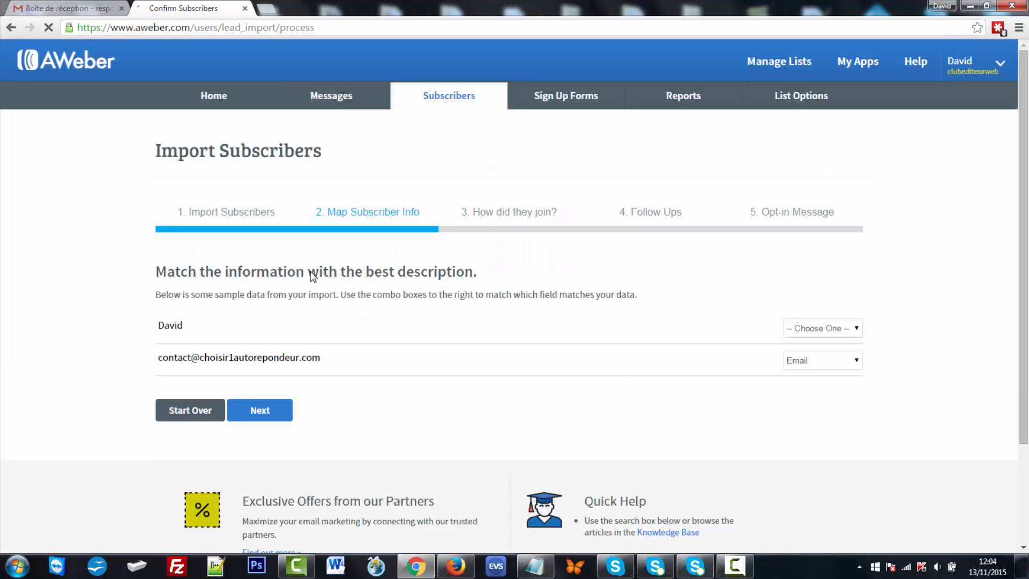
{"action": "scroll", "coordinate": [309, 273], "scroll_direction": "down", "scroll_amount": 1}
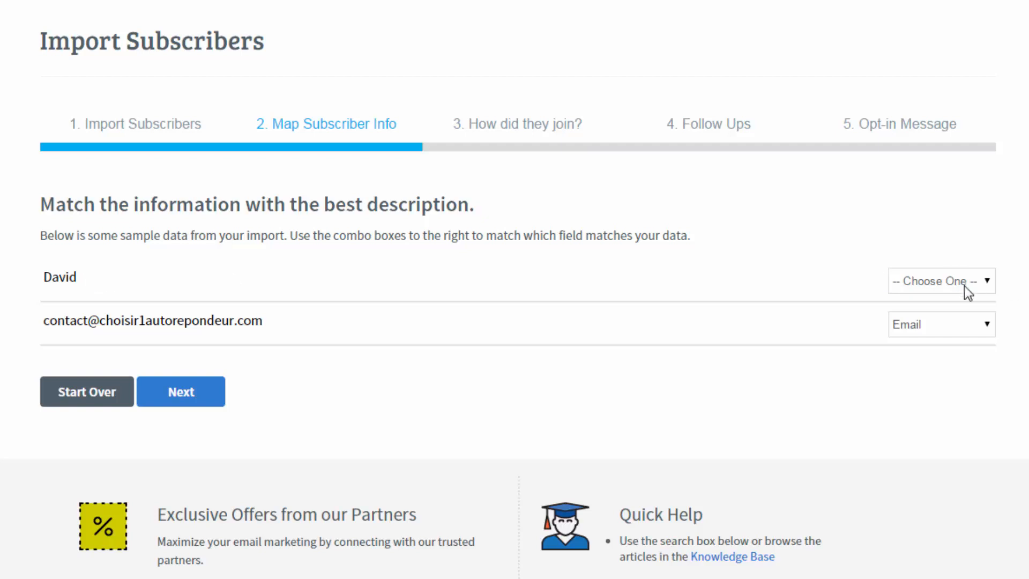
- Look through the field choices for the name column several times without assigning one
{"action": "left_click", "coordinate": [987, 281]}
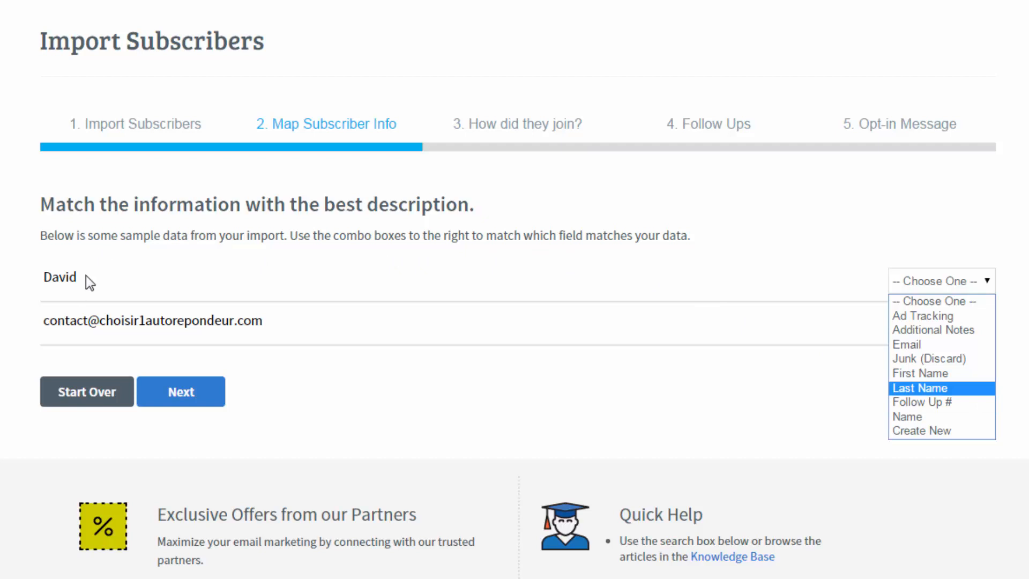
{"action": "left_click", "coordinate": [114, 277]}
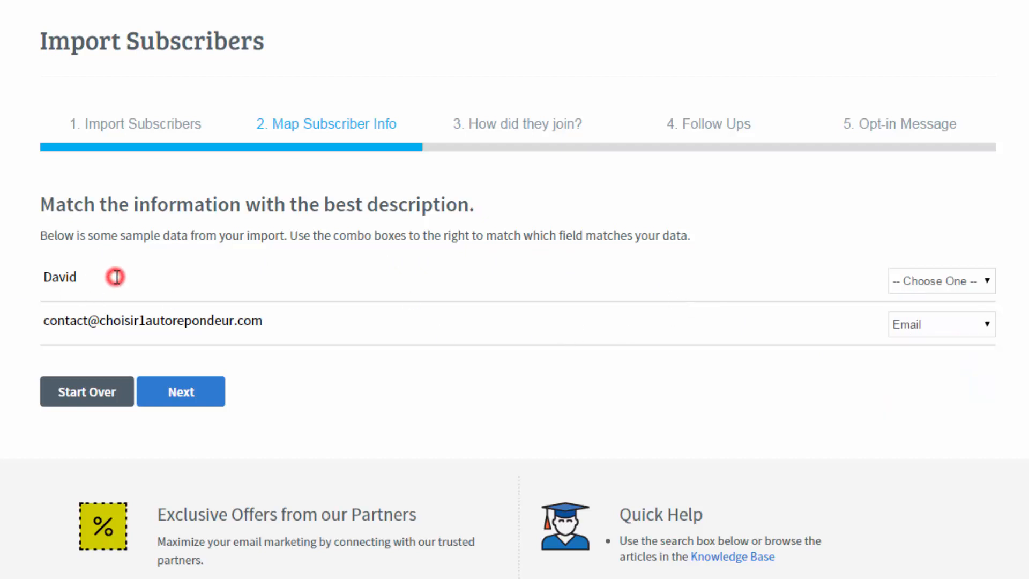
{"action": "left_click", "coordinate": [990, 280]}
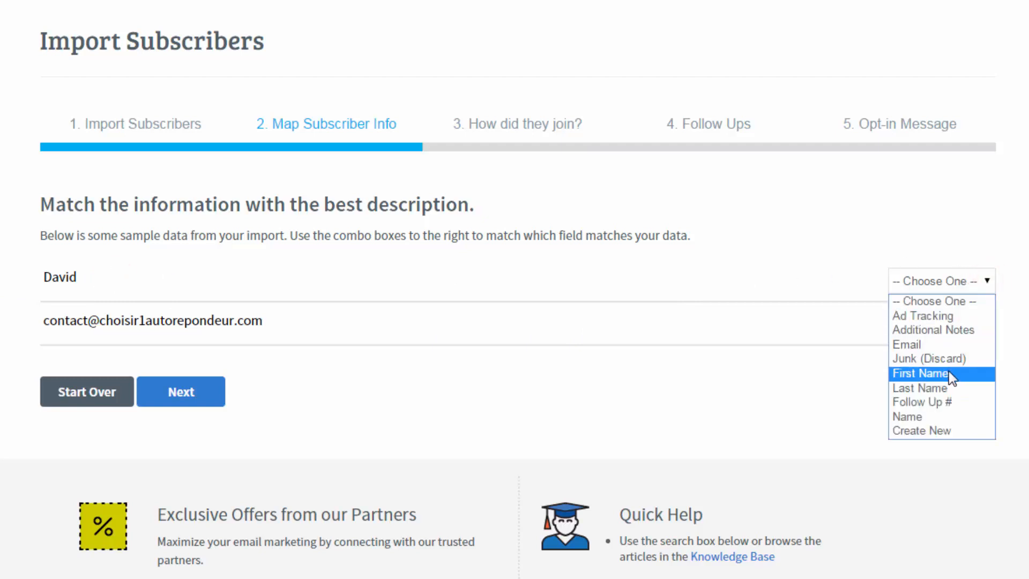
{"action": "left_click", "coordinate": [239, 278]}
{"action": "left_click", "coordinate": [992, 280]}
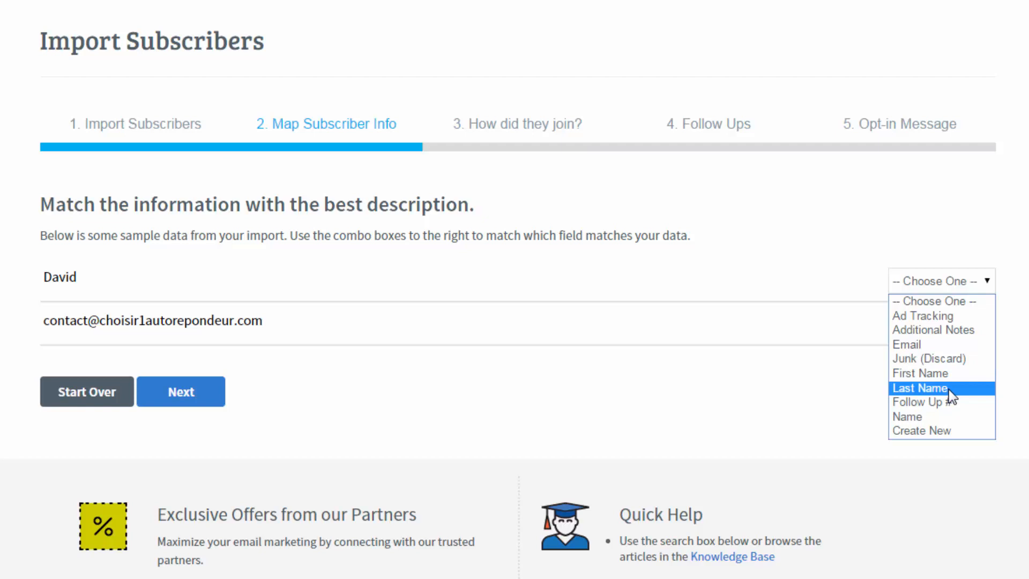
{"action": "left_click", "coordinate": [305, 272]}
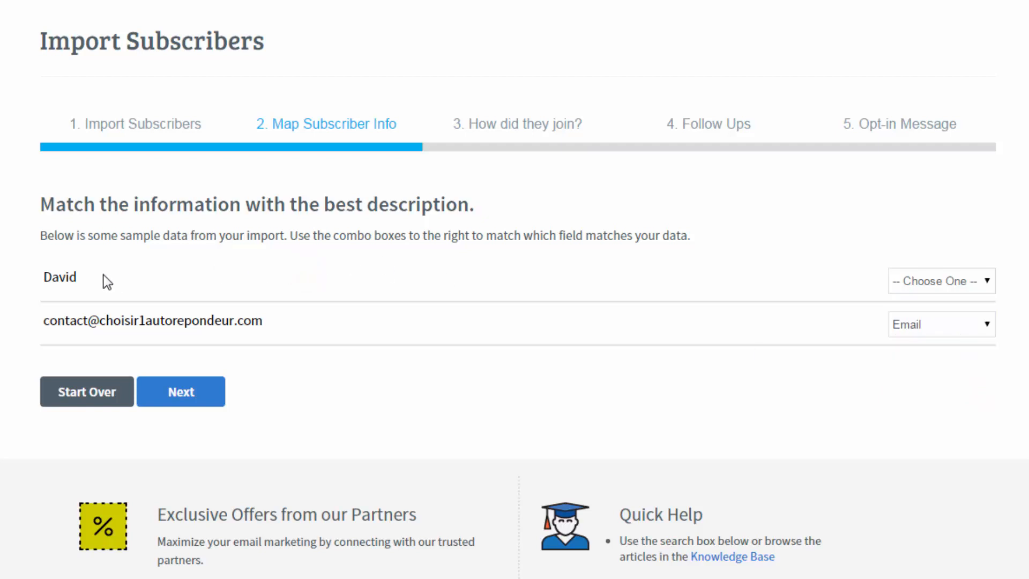
{"action": "left_click", "coordinate": [986, 275]}
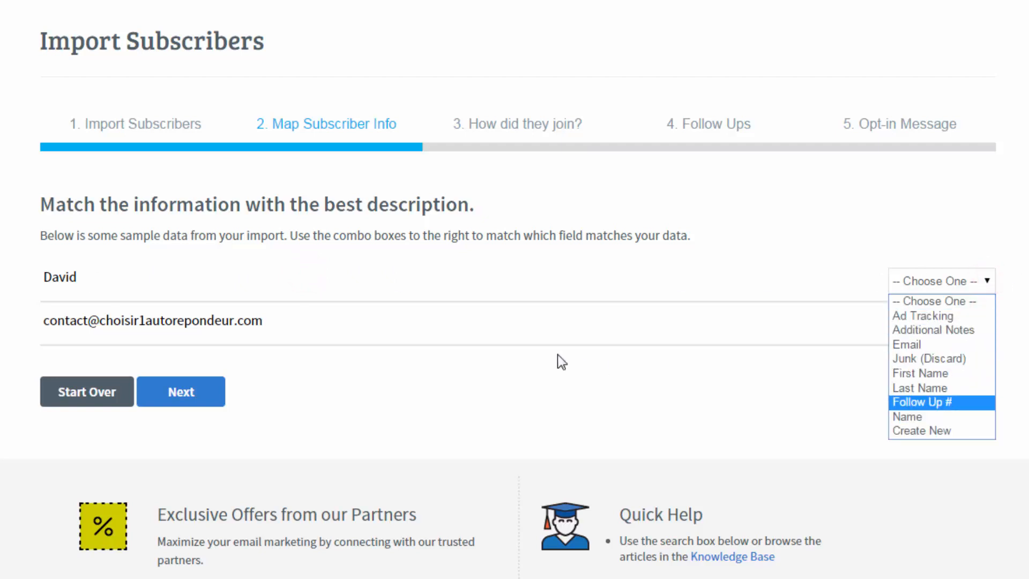
{"action": "left_click", "coordinate": [386, 287]}
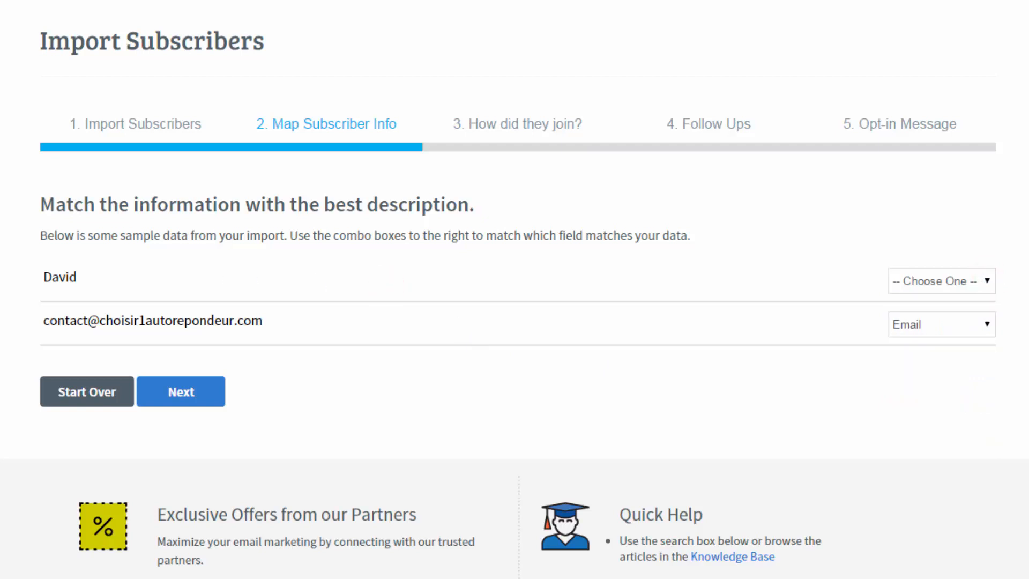
{"action": "left_click", "coordinate": [983, 284]}
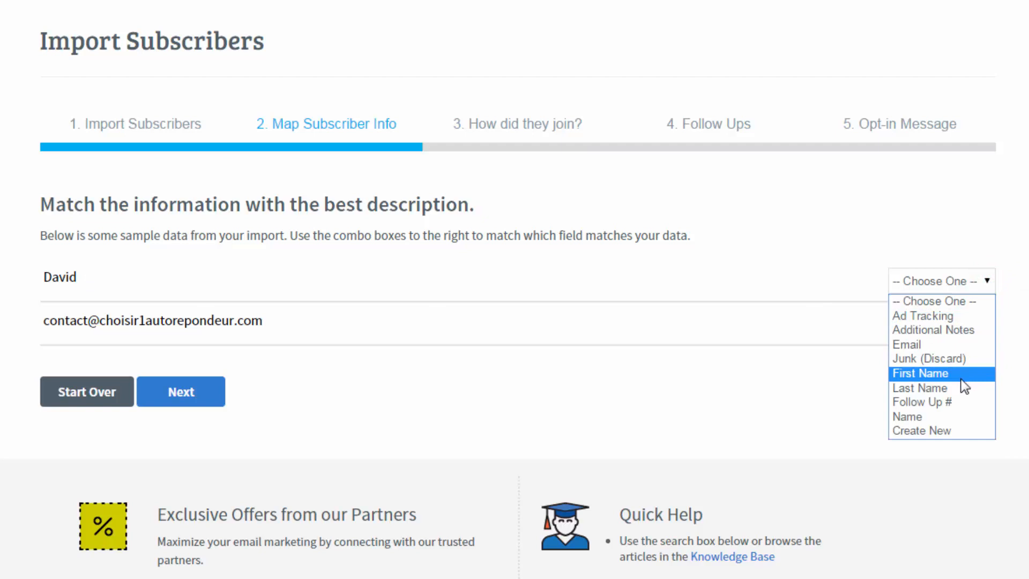
{"action": "left_click", "coordinate": [770, 280]}
- Map the name column to the Name field and continue to step 3
{"action": "left_click", "coordinate": [988, 287]}
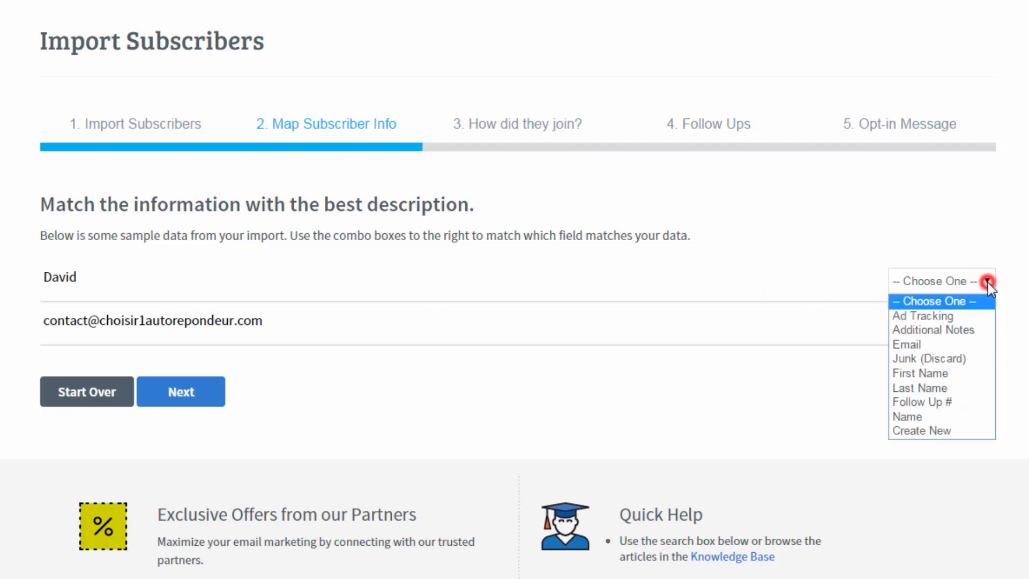
{"action": "left_click", "coordinate": [939, 414]}
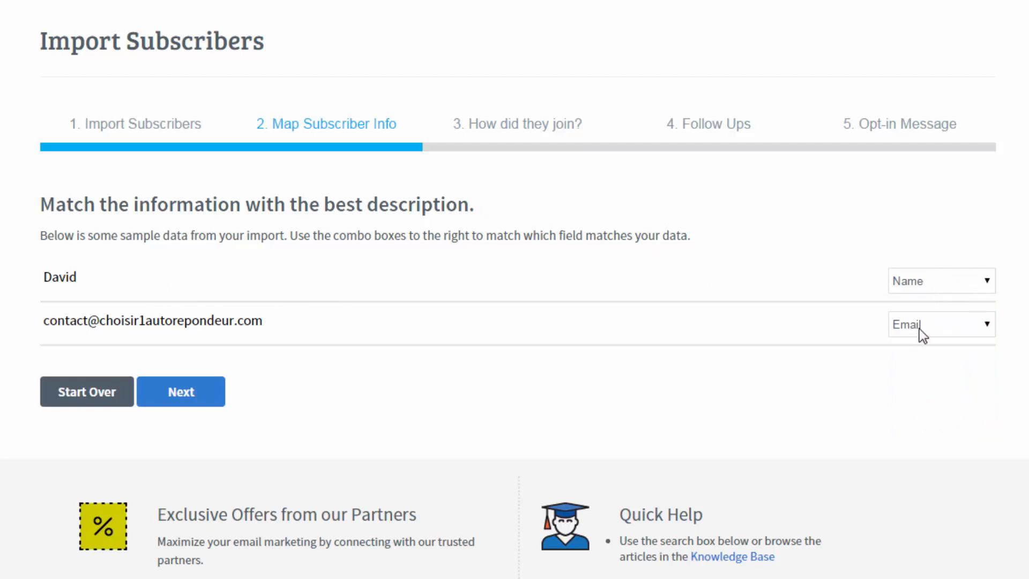
{"action": "left_click", "coordinate": [195, 399]}
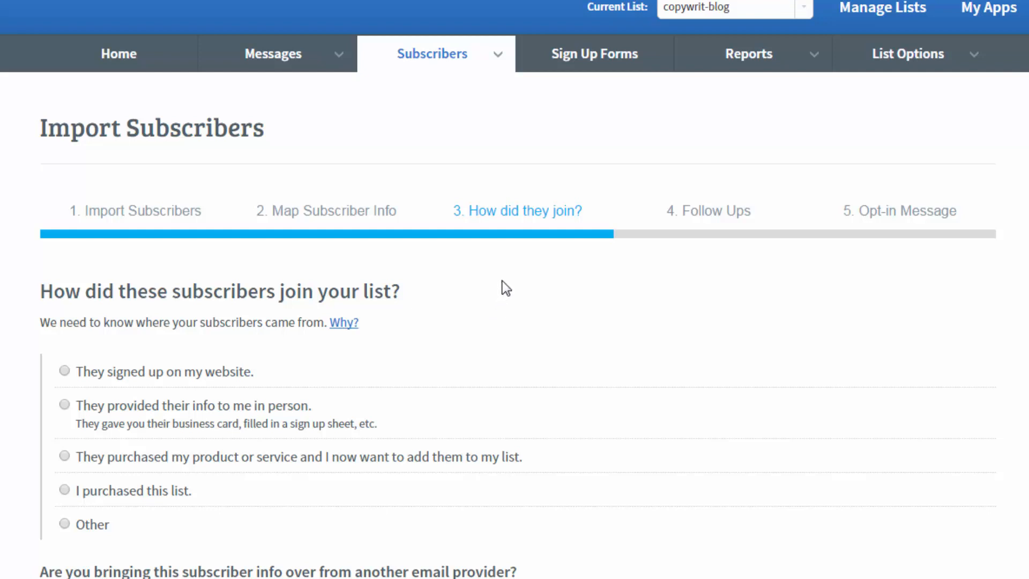
{"action": "scroll", "coordinate": [502, 281], "scroll_direction": "down", "scroll_amount": 2}
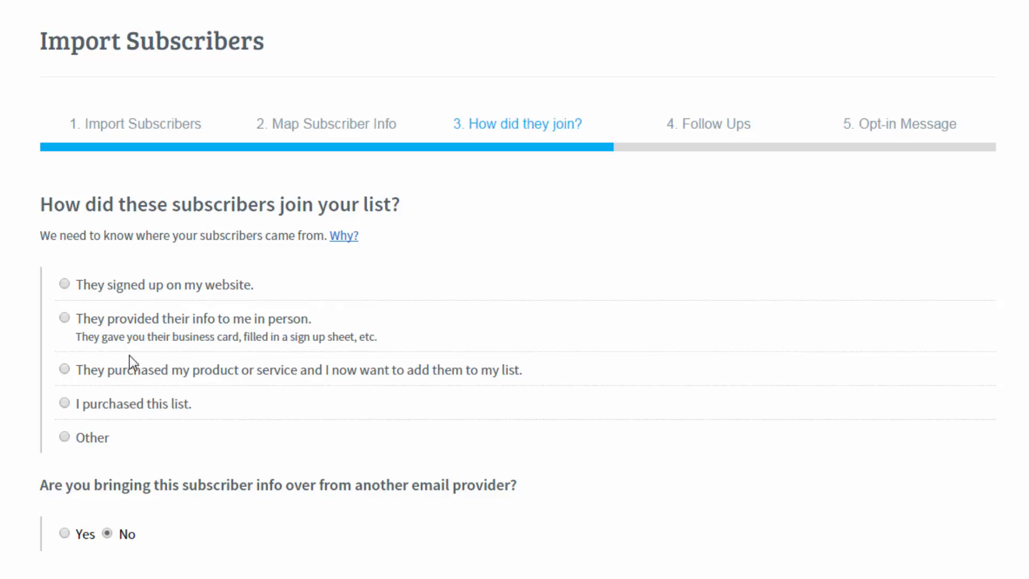
{"action": "left_click", "coordinate": [65, 284]}
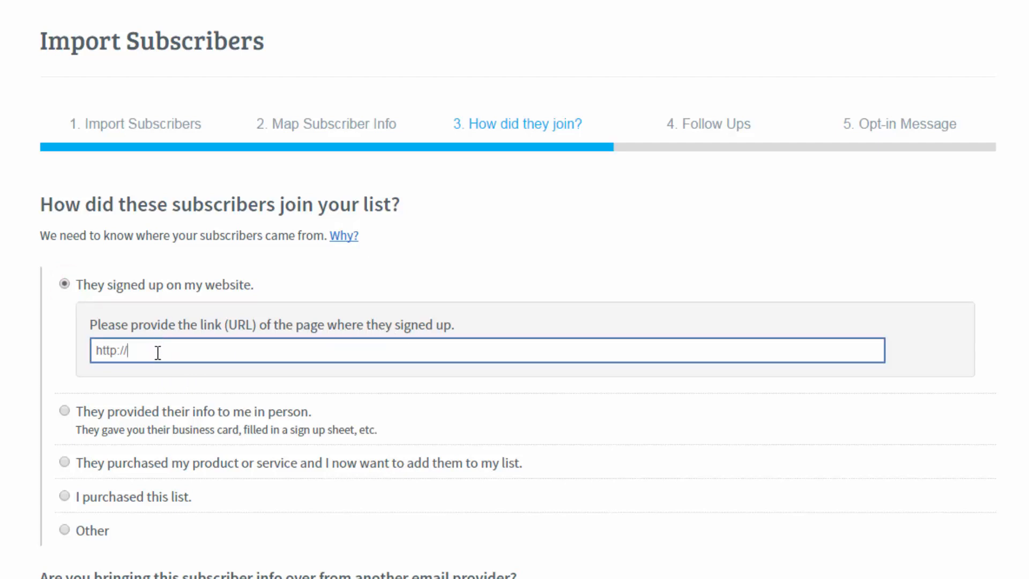
{"action": "type", "text": "copywriting-facile"}
{"action": "type", "text": ".com"}
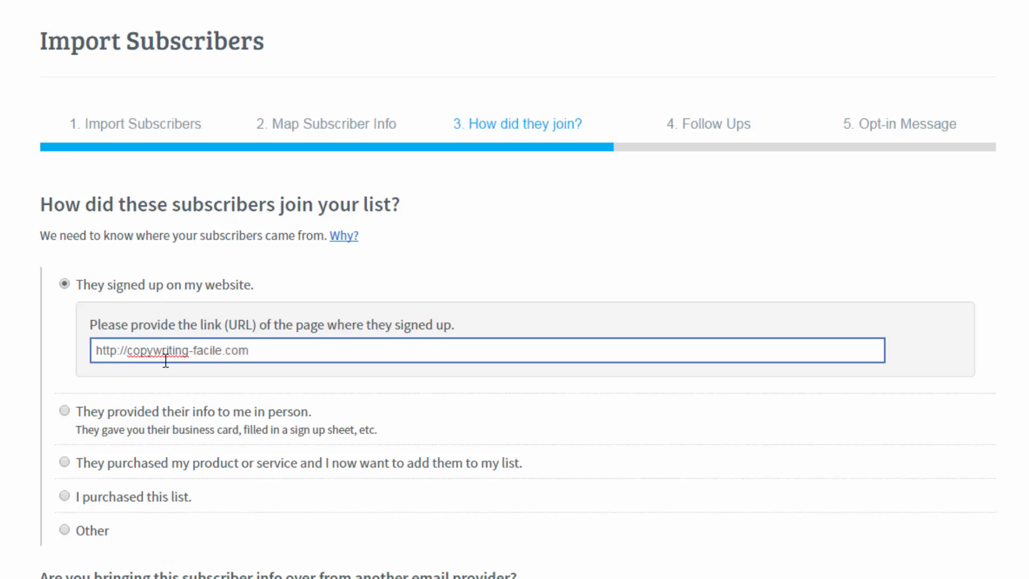
{"action": "scroll", "coordinate": [165, 360], "scroll_direction": "down", "scroll_amount": 5}
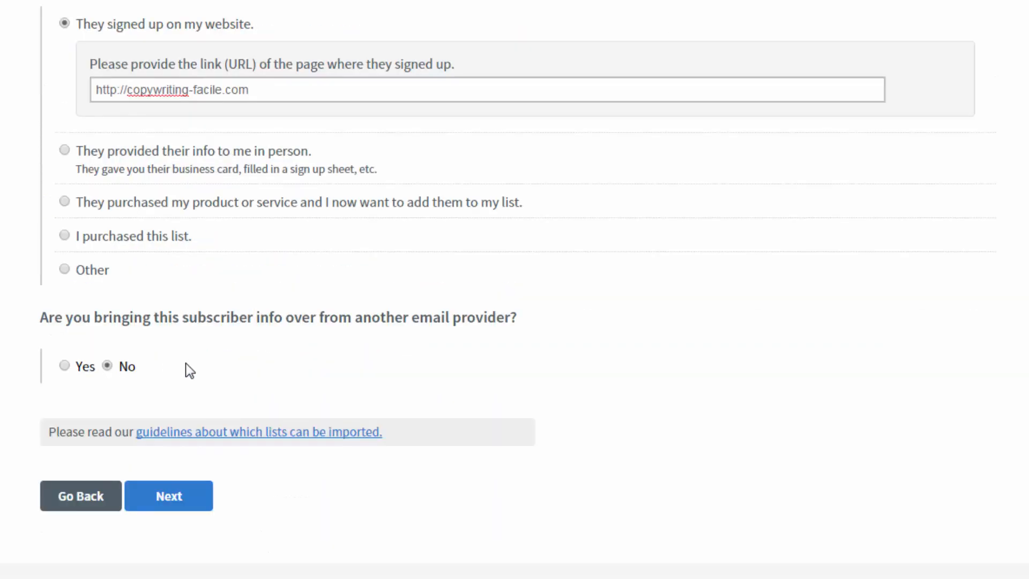
{"action": "left_click", "coordinate": [188, 361]}
- Answer Yes to another email provider, set Other: sg-autorepondeur.com, and continue
{"action": "left_click", "coordinate": [66, 367]}
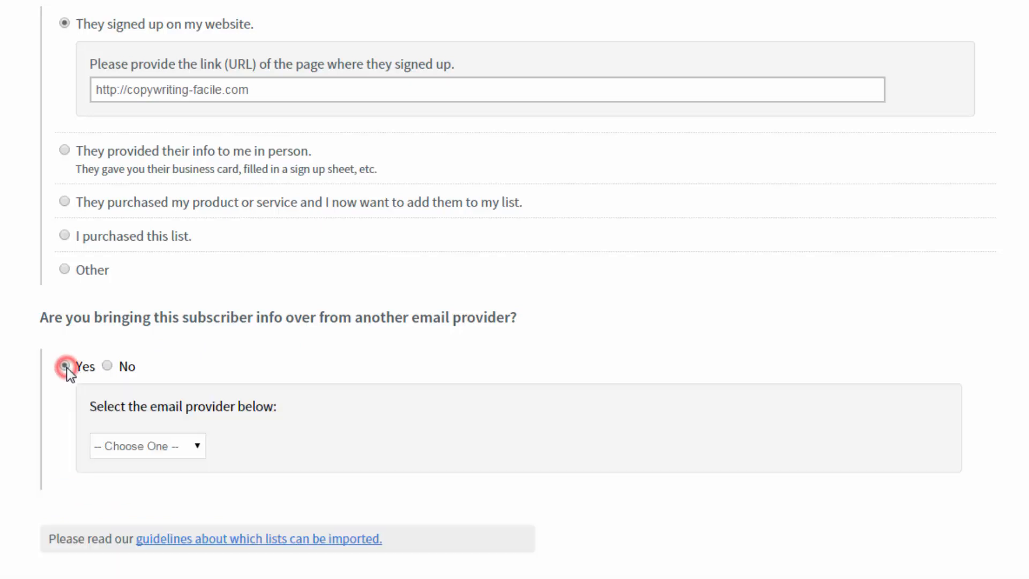
{"action": "left_click", "coordinate": [199, 450]}
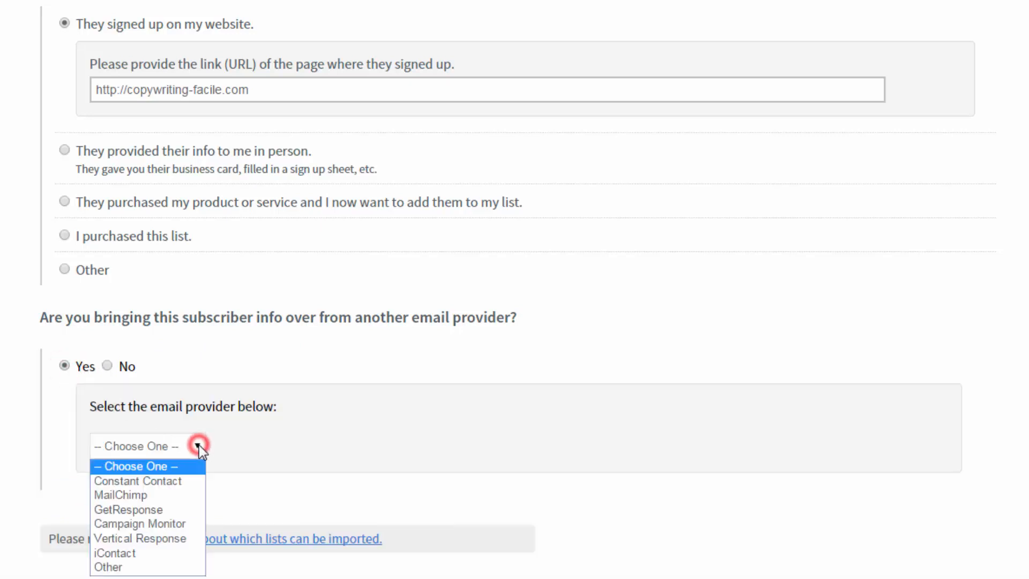
{"action": "scroll", "coordinate": [300, 423], "scroll_direction": "down", "scroll_amount": 2}
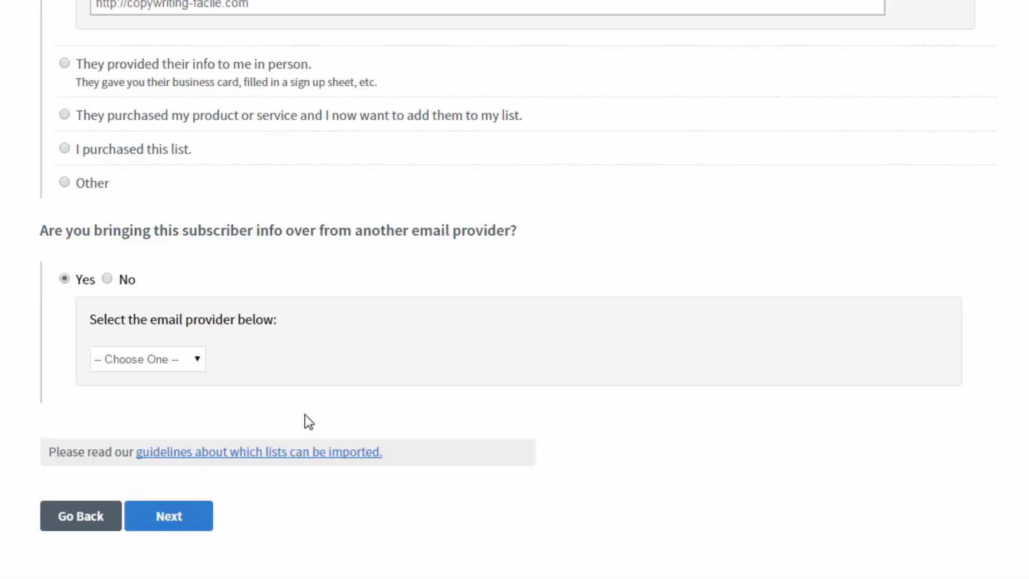
{"action": "left_click", "coordinate": [197, 361]}
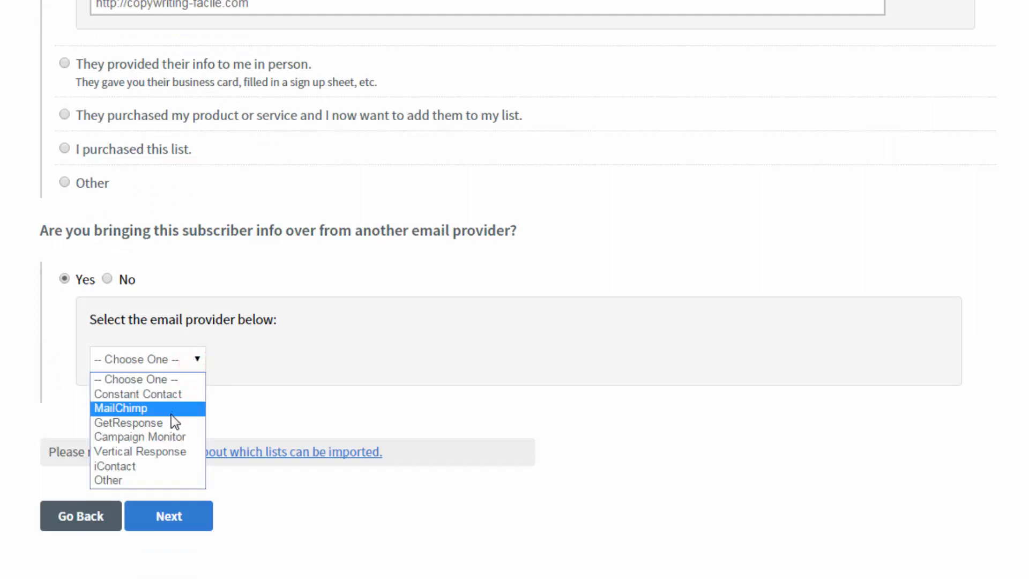
{"action": "left_click", "coordinate": [149, 480]}
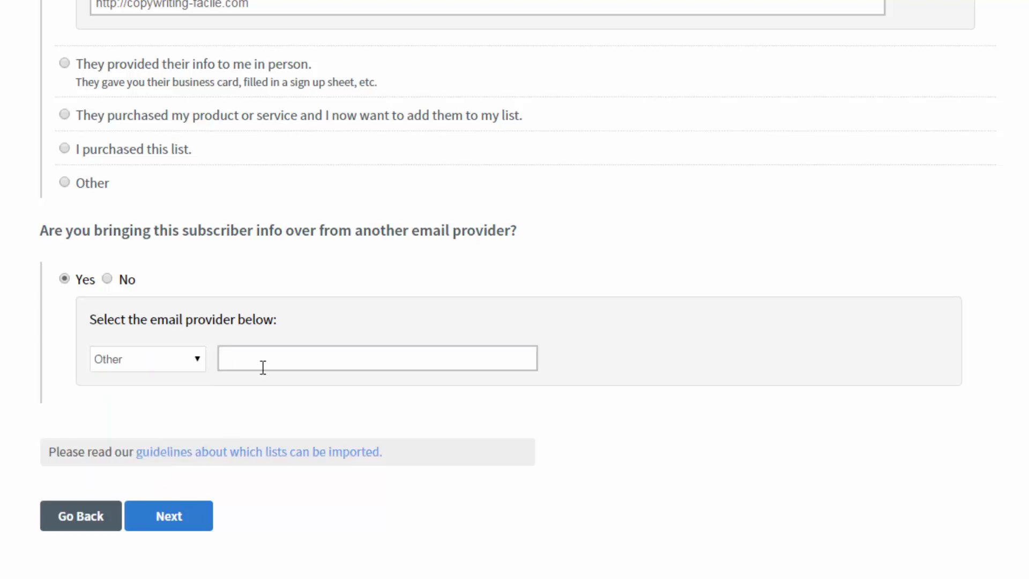
{"action": "left_click", "coordinate": [266, 351]}
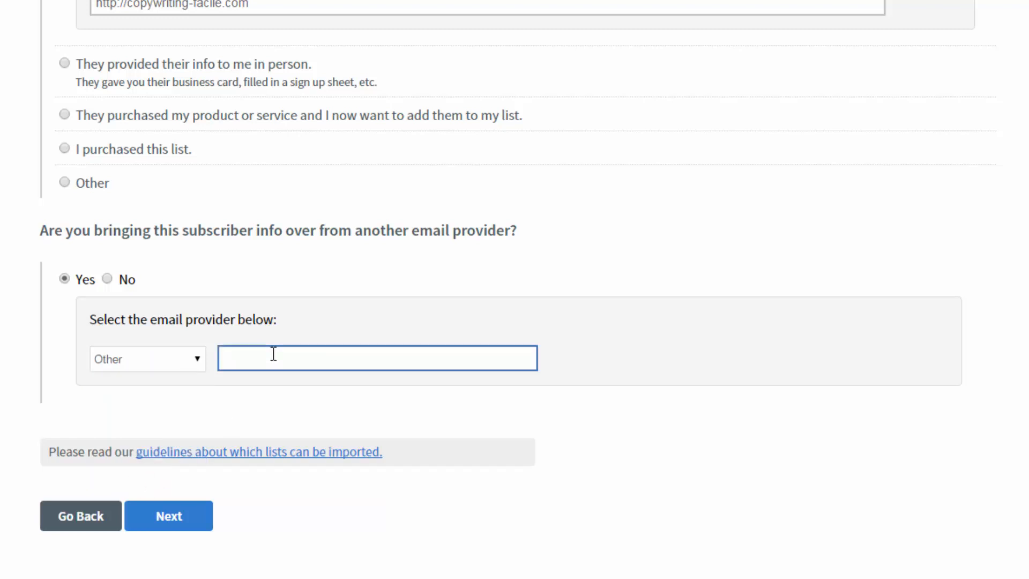
{"action": "left_click", "coordinate": [240, 360]}
{"action": "type", "text": "sg-autorepondeur.com"}
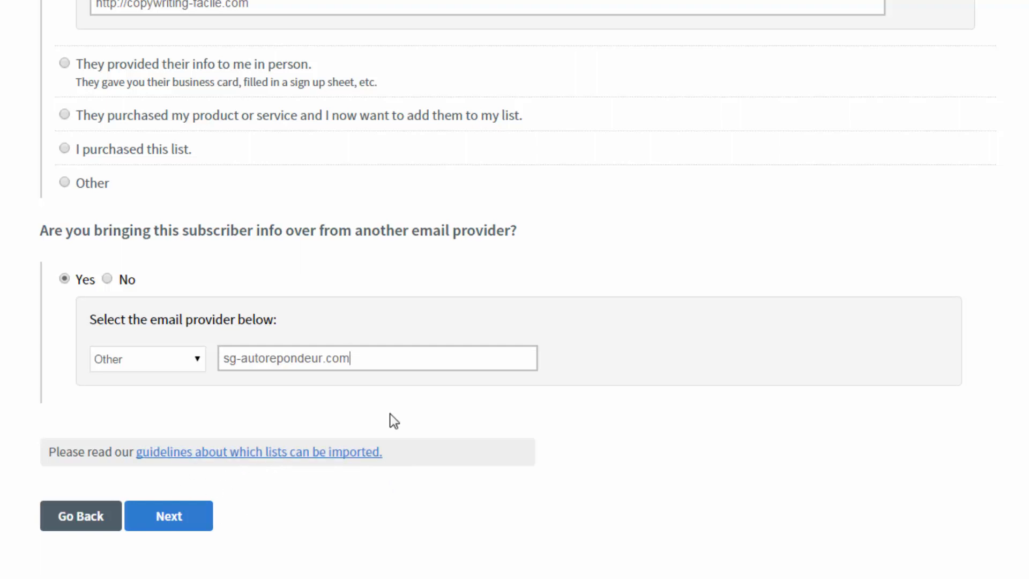
{"action": "scroll", "coordinate": [374, 193], "scroll_direction": "up", "scroll_amount": 3}
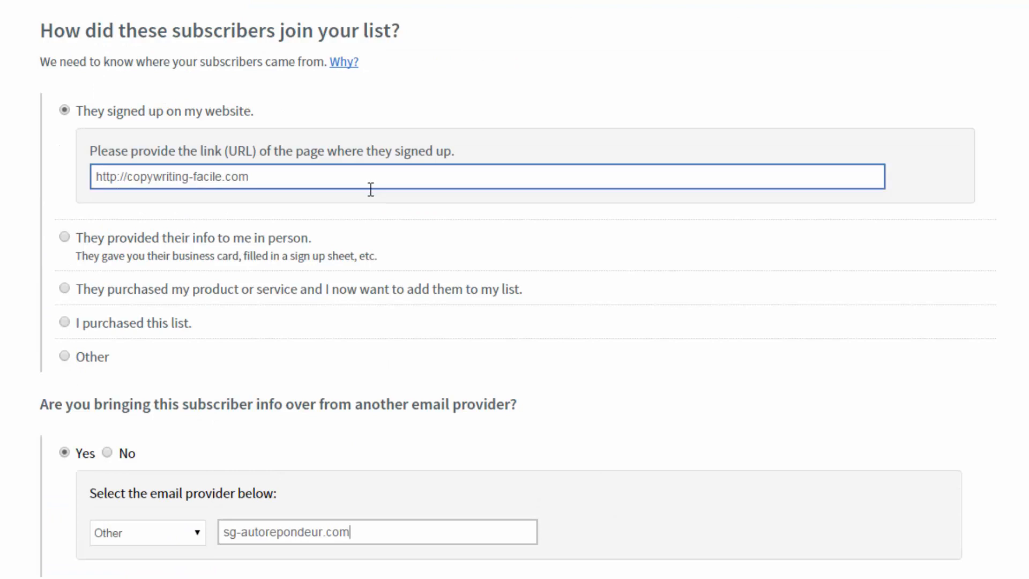
{"action": "scroll", "coordinate": [371, 190], "scroll_direction": "down", "scroll_amount": 3}
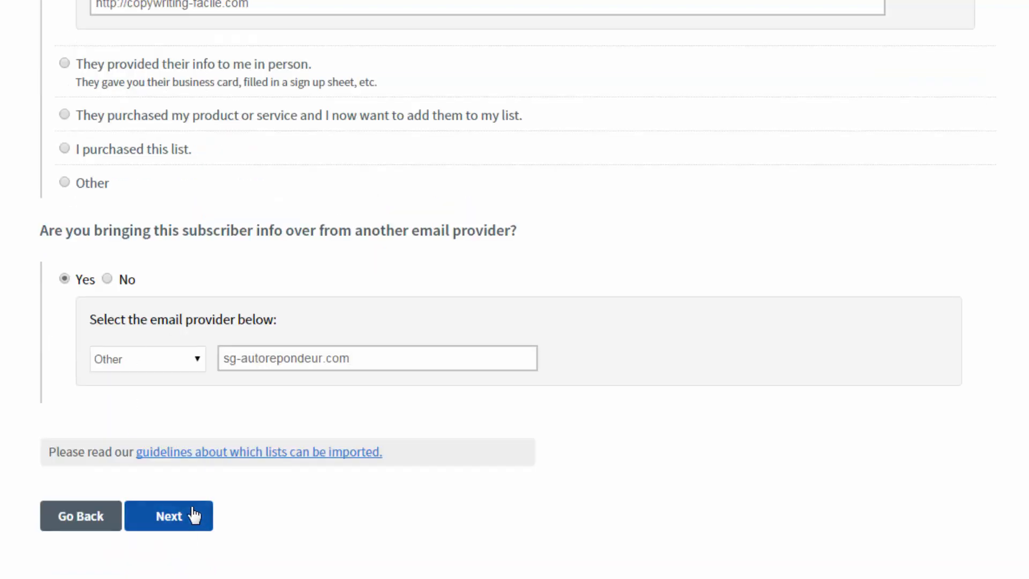
{"action": "left_click", "coordinate": [179, 523]}
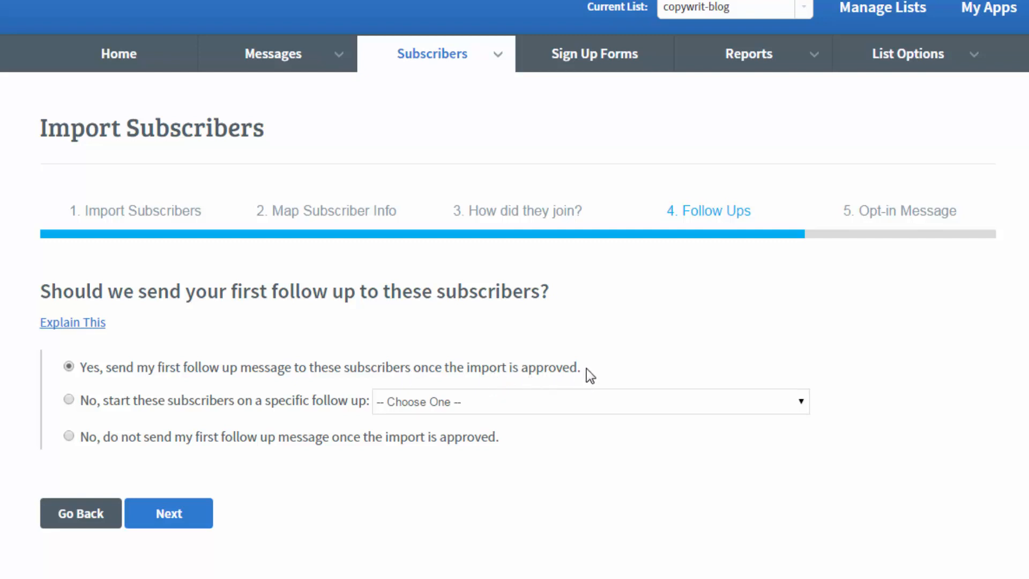
- Look at the specific follow-up list, then select not sending the first follow-up message
{"action": "left_click", "coordinate": [69, 399]}
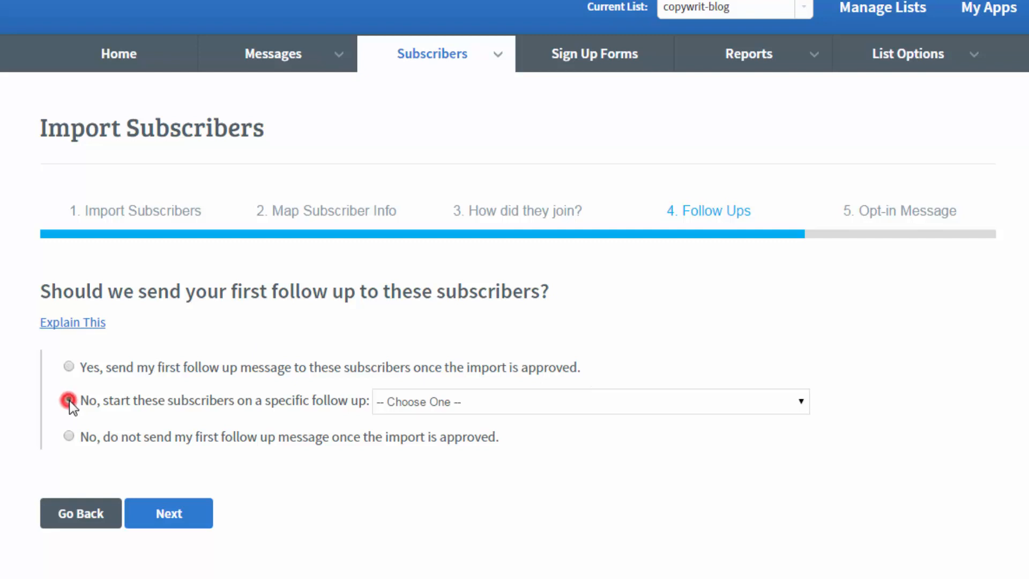
{"action": "left_click", "coordinate": [805, 402]}
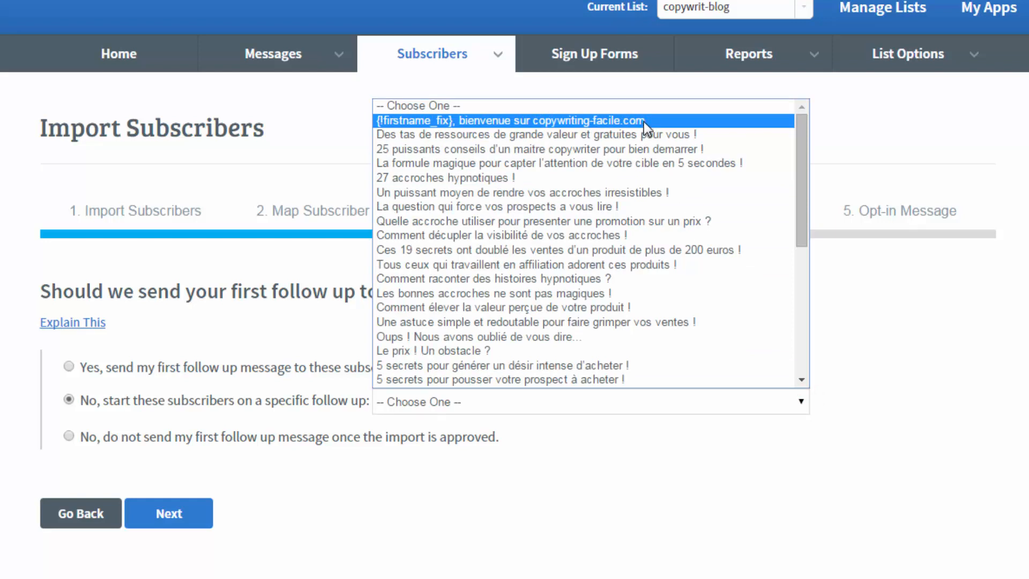
{"action": "left_click", "coordinate": [265, 326]}
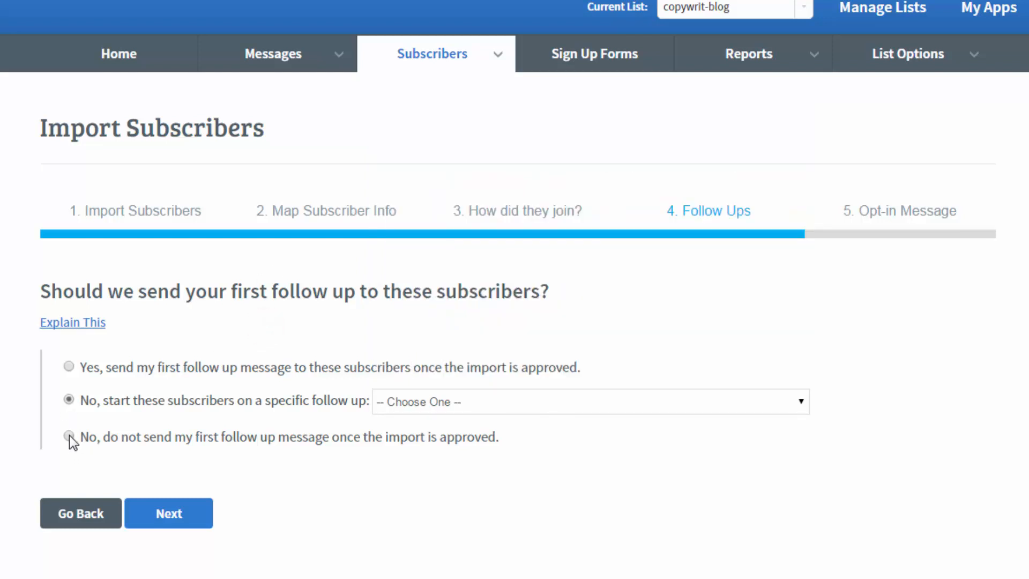
{"action": "left_click", "coordinate": [69, 435]}
- Start subscribers on 'Des tas de ressources de grande valeur et gratuites pour vous !' and continue
{"action": "left_click", "coordinate": [69, 399]}
{"action": "left_click", "coordinate": [803, 401]}
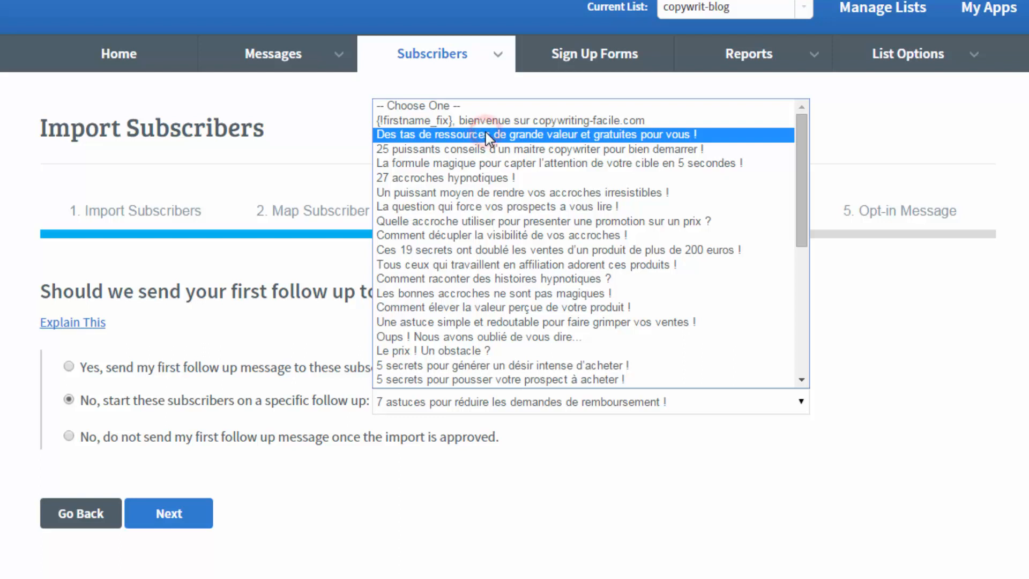
{"action": "left_click", "coordinate": [485, 135]}
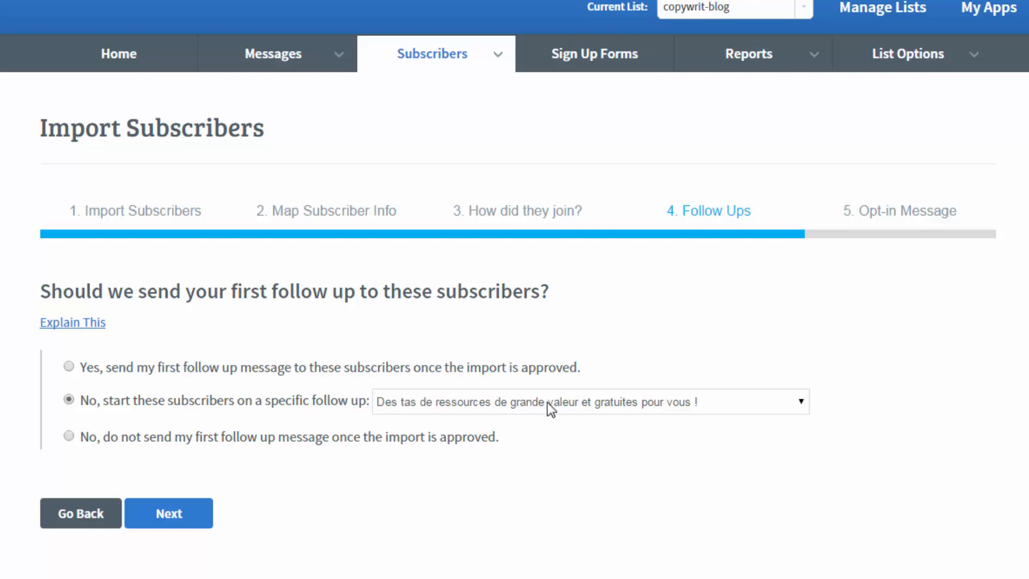
{"action": "left_click", "coordinate": [178, 516]}
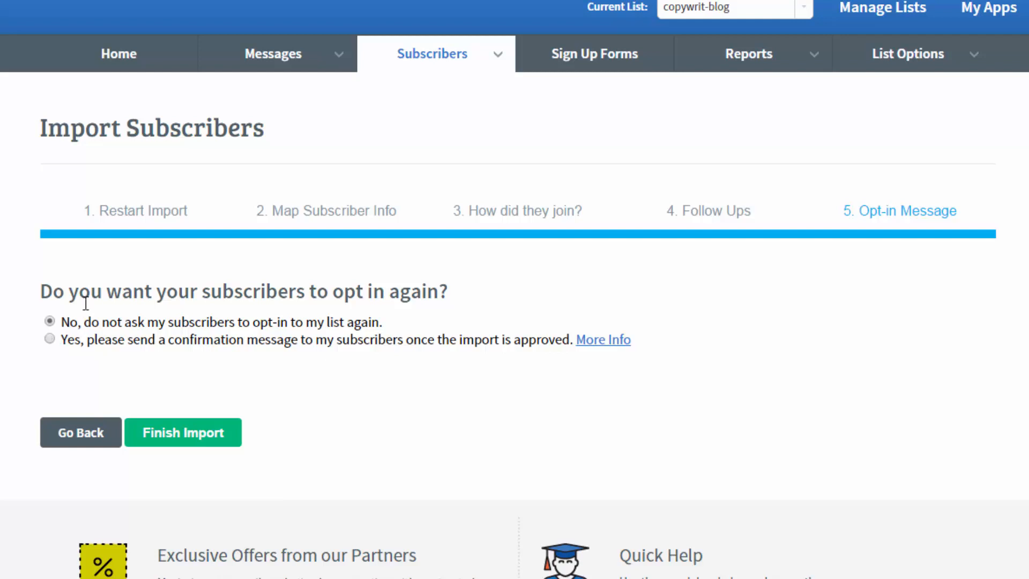
- Submit the import with 'No, do not ask my subscribers to opt-in' selected
{"action": "left_click", "coordinate": [50, 322]}
{"action": "left_click", "coordinate": [163, 437]}
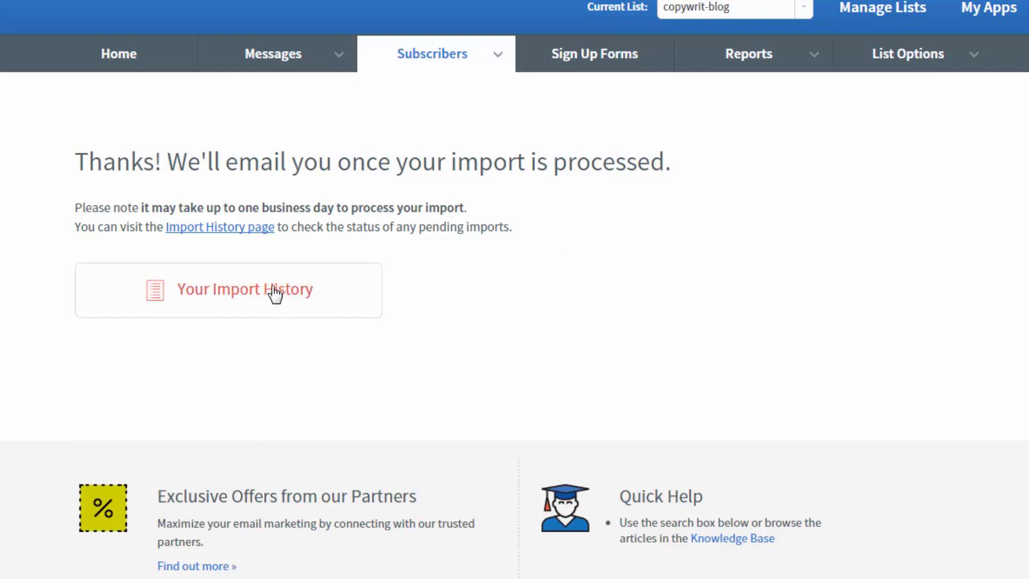
- Open the 04/27/14 import breakdown from Import History and highlight the rejected duplicate email
{"action": "left_click", "coordinate": [248, 291]}
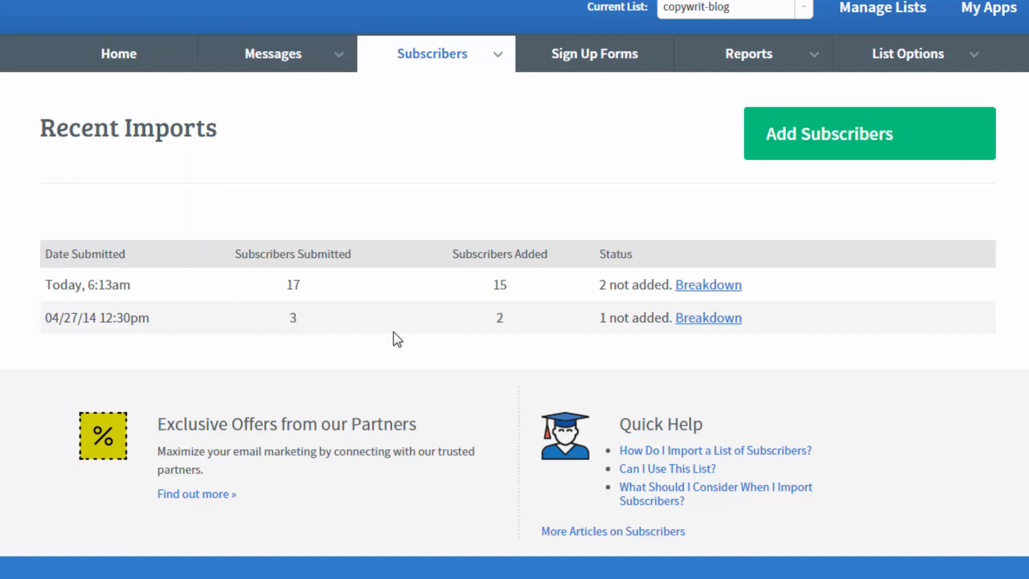
{"action": "left_click", "coordinate": [714, 316]}
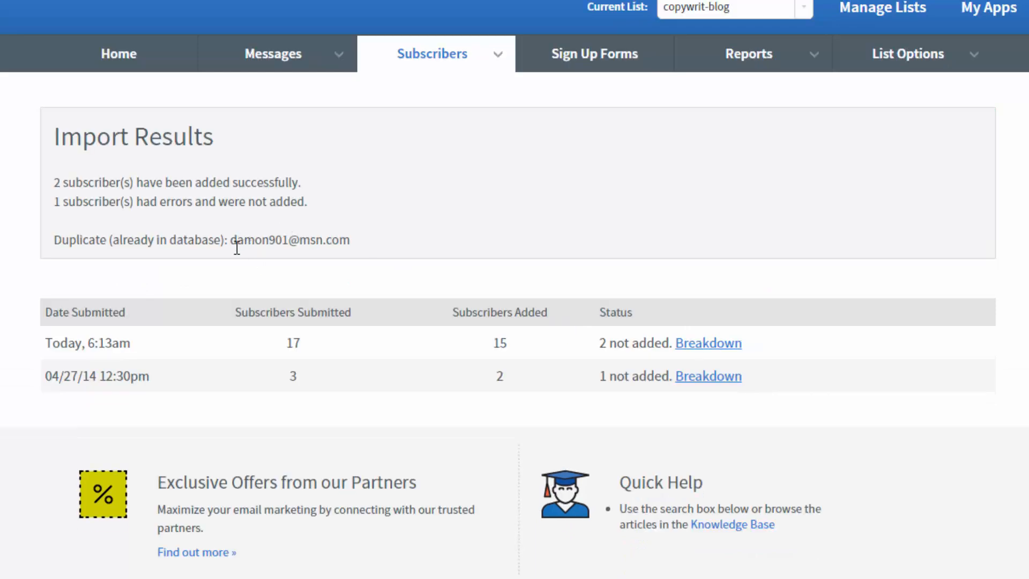
{"action": "left_click_drag", "start_coordinate": [231, 240], "coordinate": [336, 239]}
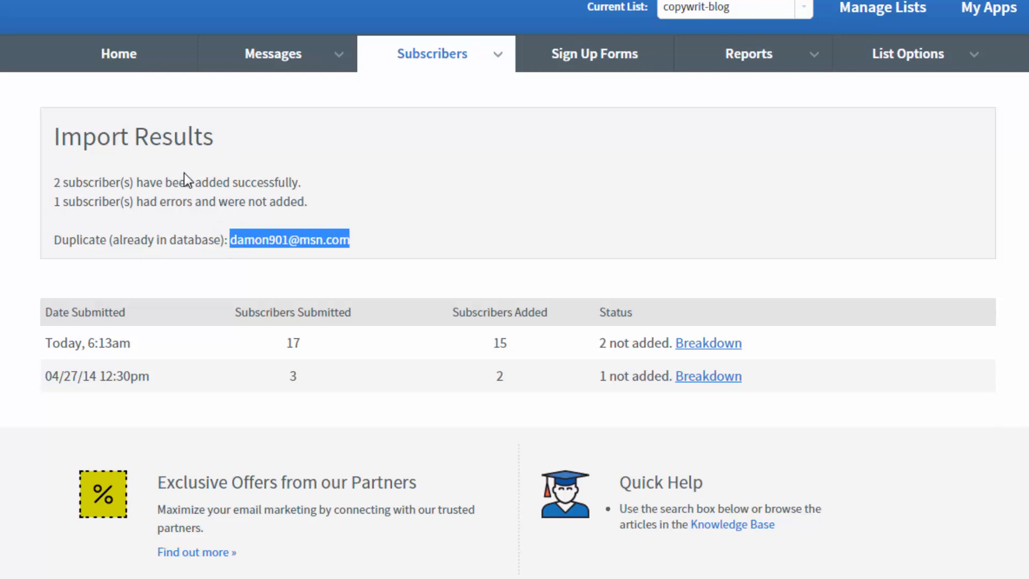
{"action": "left_click", "coordinate": [443, 62]}
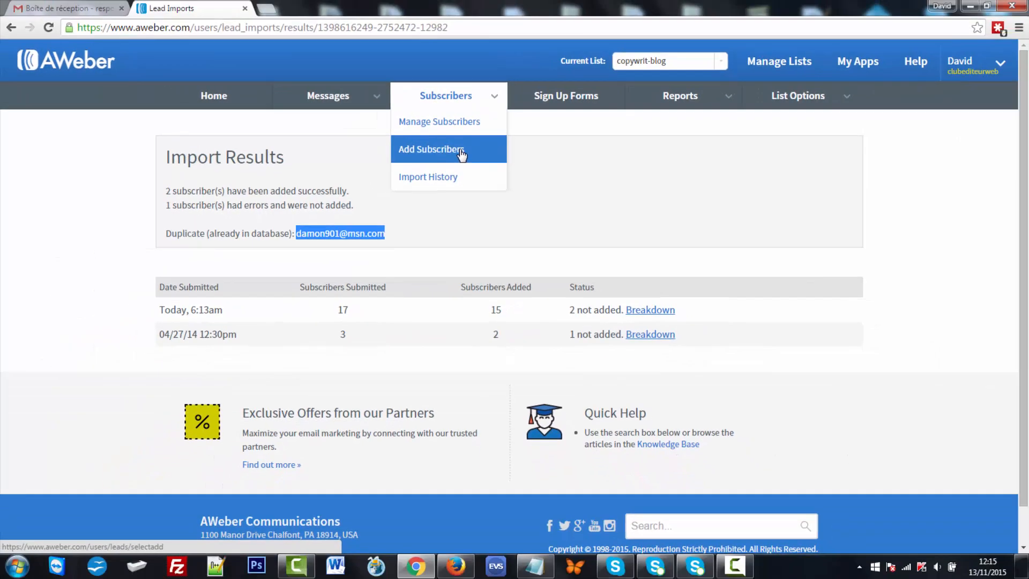
{"action": "left_click", "coordinate": [499, 126]}
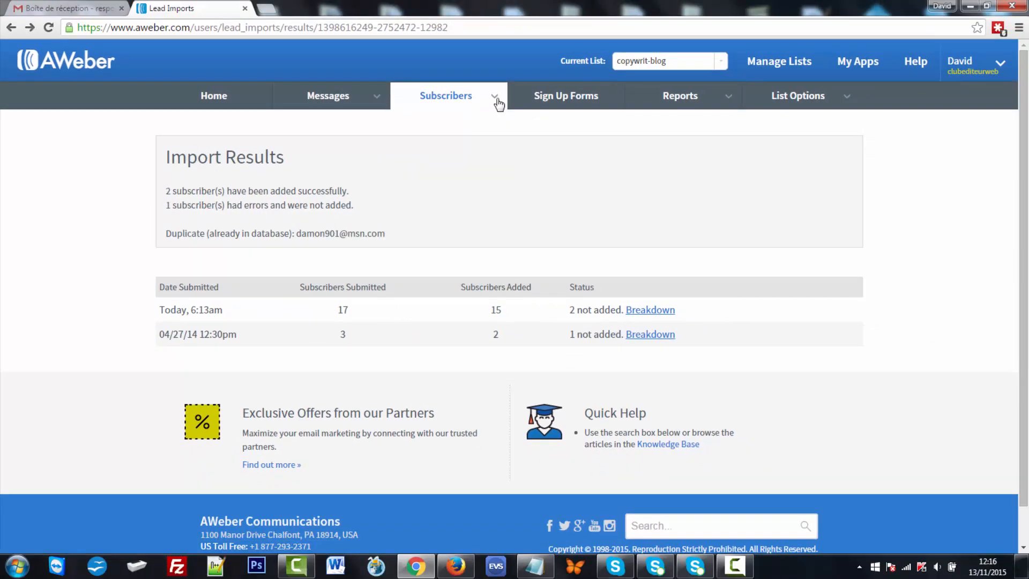
- Open Manage Subscribers and scroll the 1,154-subscriber table, pointing out the unsubscribed entry
{"action": "mouse_move", "coordinate": [495, 97]}
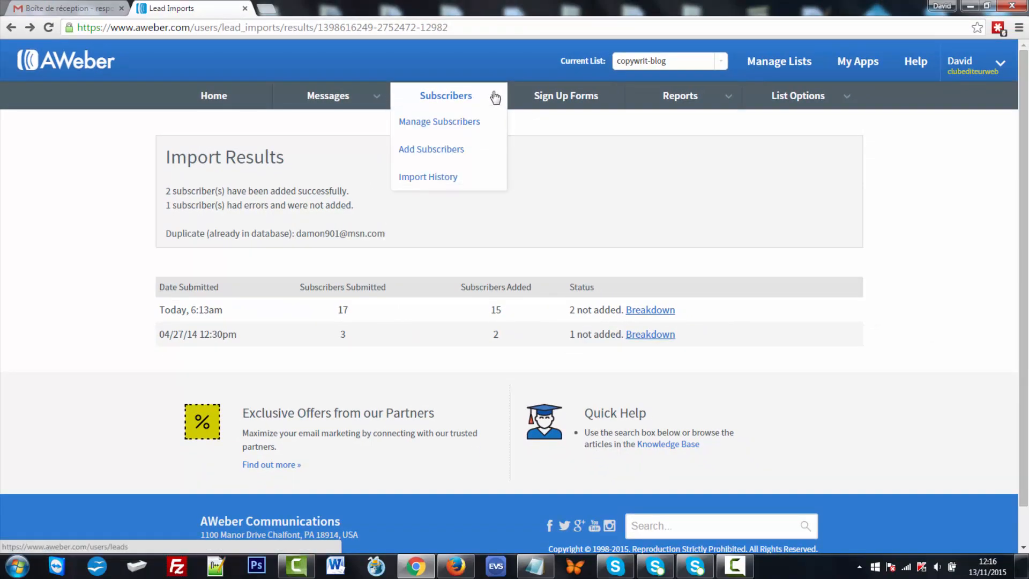
{"action": "left_click", "coordinate": [473, 124]}
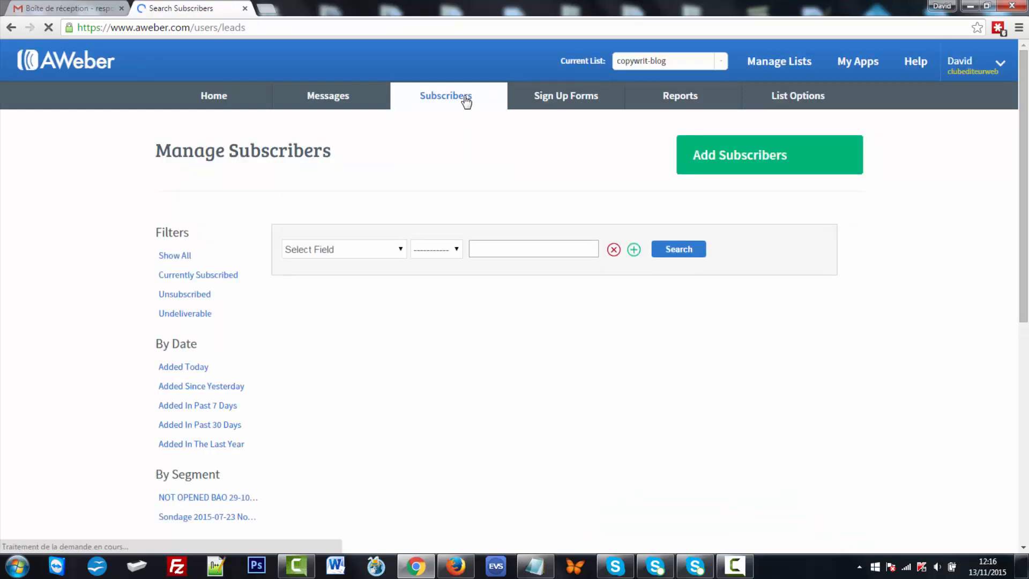
{"action": "mouse_move", "coordinate": [489, 102]}
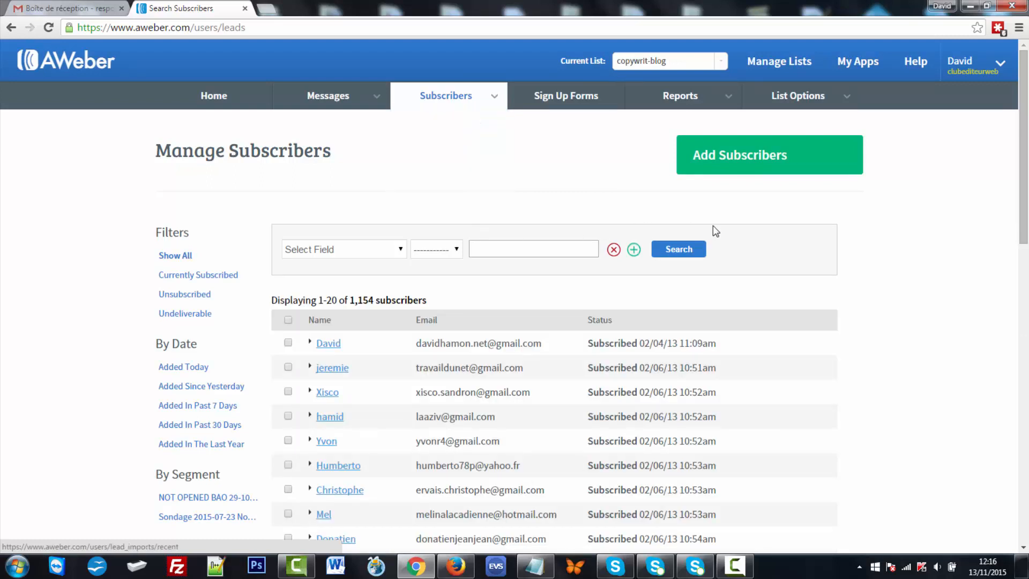
{"action": "scroll", "coordinate": [806, 242], "scroll_direction": "down", "scroll_amount": 1}
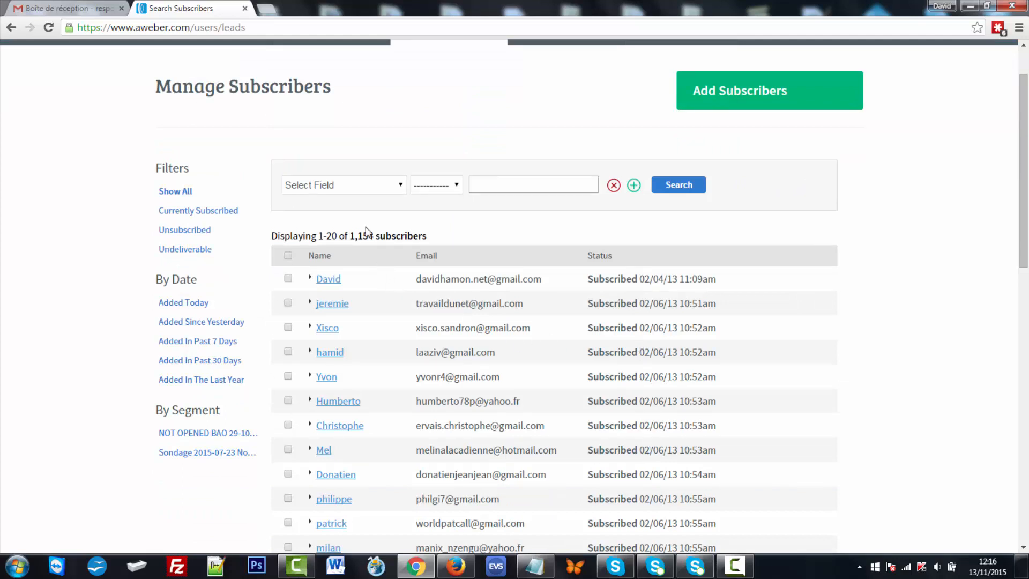
{"action": "scroll", "coordinate": [472, 129], "scroll_direction": "up", "scroll_amount": 1}
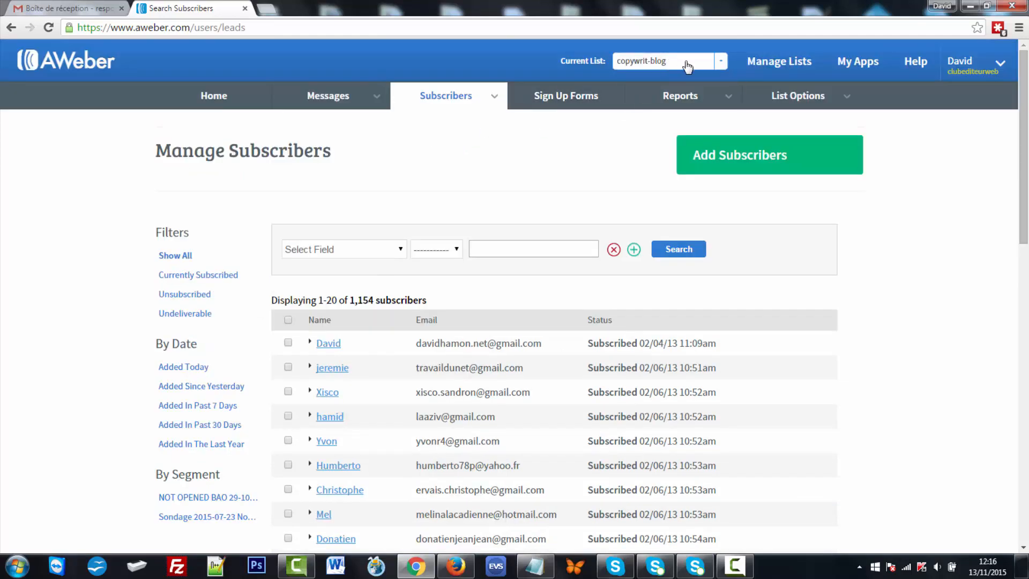
{"action": "scroll", "coordinate": [354, 289], "scroll_direction": "down", "scroll_amount": 1}
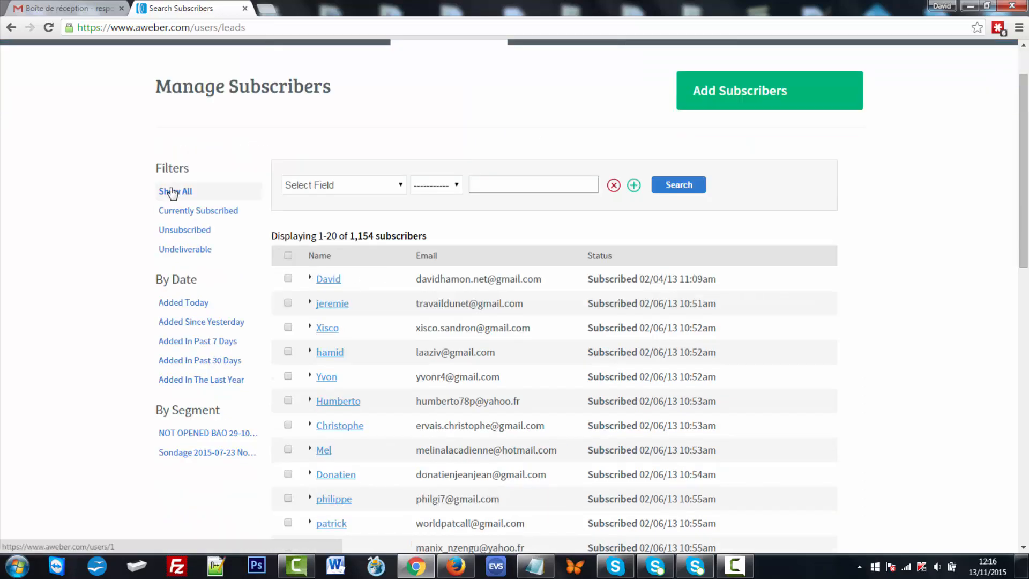
{"action": "scroll", "coordinate": [482, 311], "scroll_direction": "up", "scroll_amount": 1}
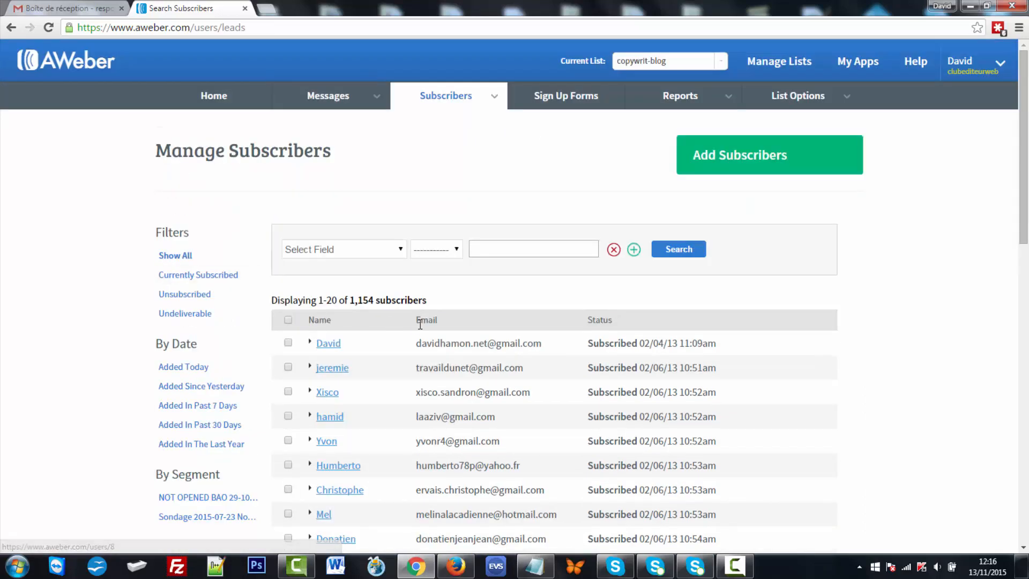
{"action": "scroll", "coordinate": [603, 369], "scroll_direction": "down", "scroll_amount": 5}
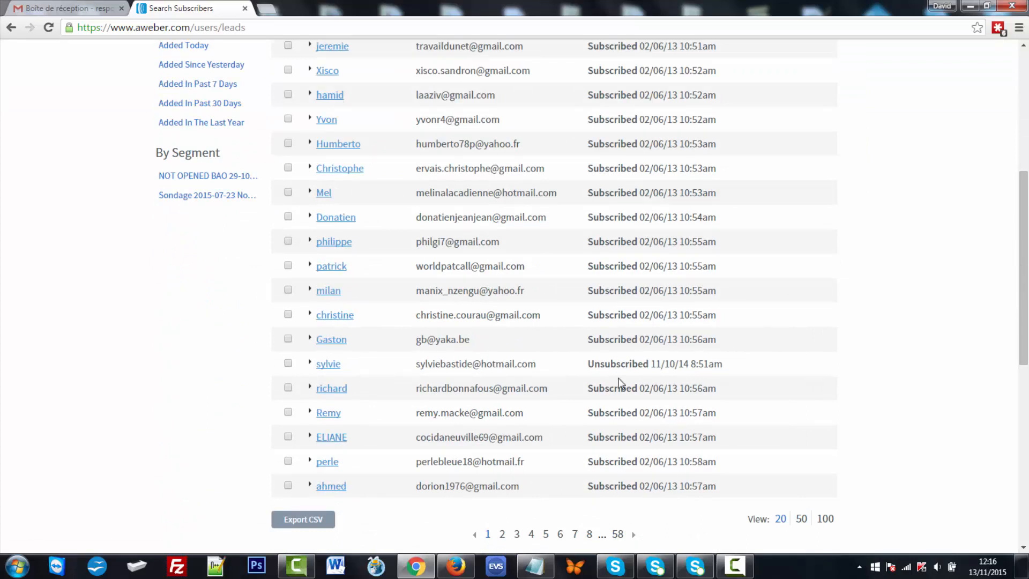
{"action": "left_click_drag", "start_coordinate": [584, 365], "coordinate": [691, 378]}
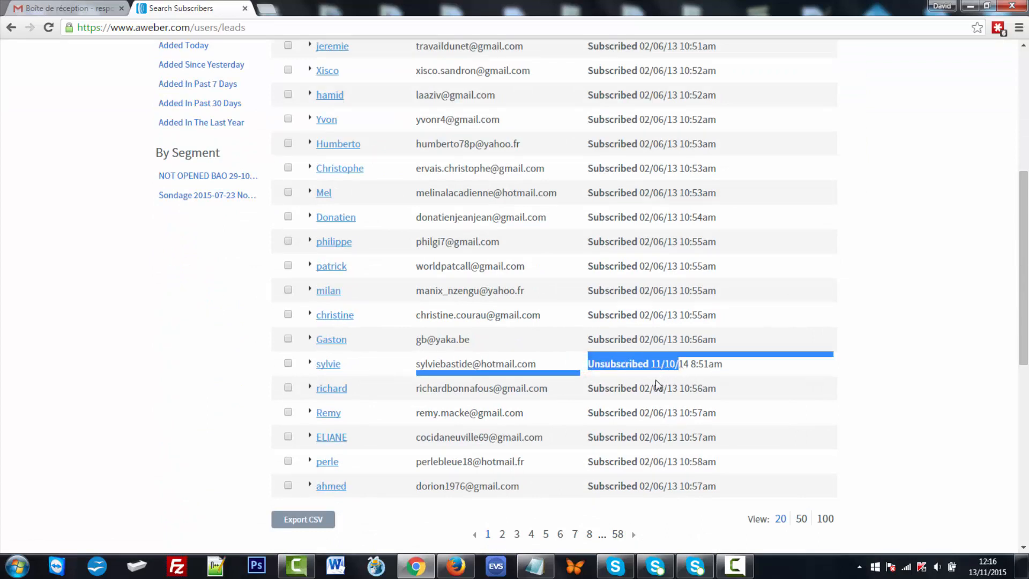
{"action": "scroll", "coordinate": [648, 383], "scroll_direction": "up", "scroll_amount": 3}
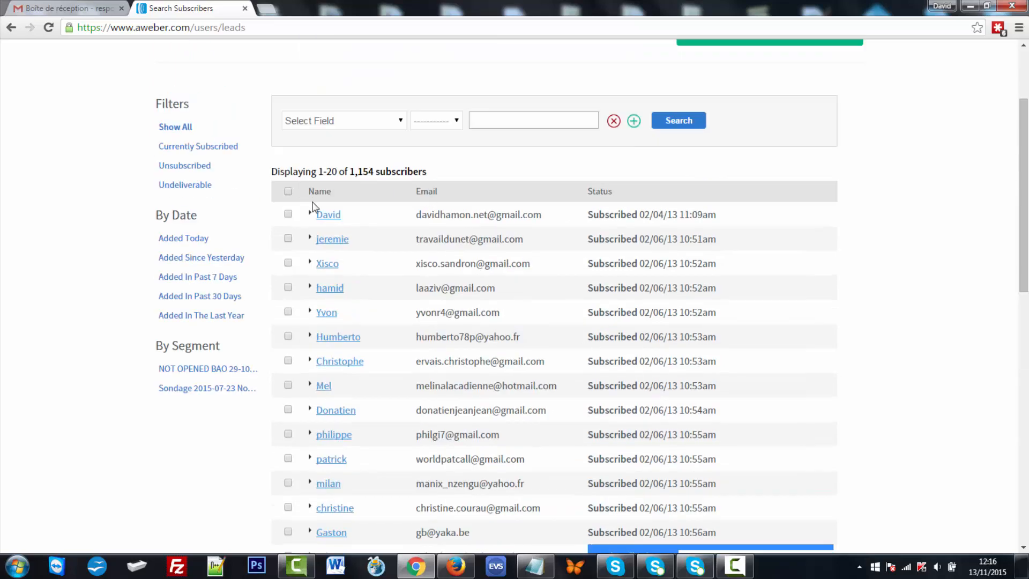
- Expand the first subscriber's record, scroll through its details and activity history, then collapse it
{"action": "left_click", "coordinate": [310, 215]}
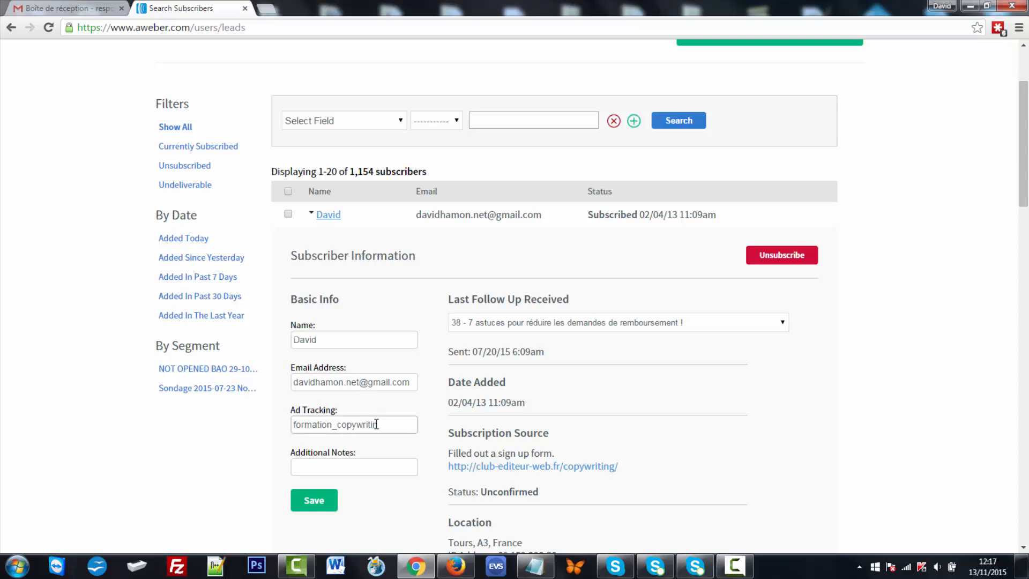
{"action": "scroll", "coordinate": [401, 417], "scroll_direction": "down", "scroll_amount": 1}
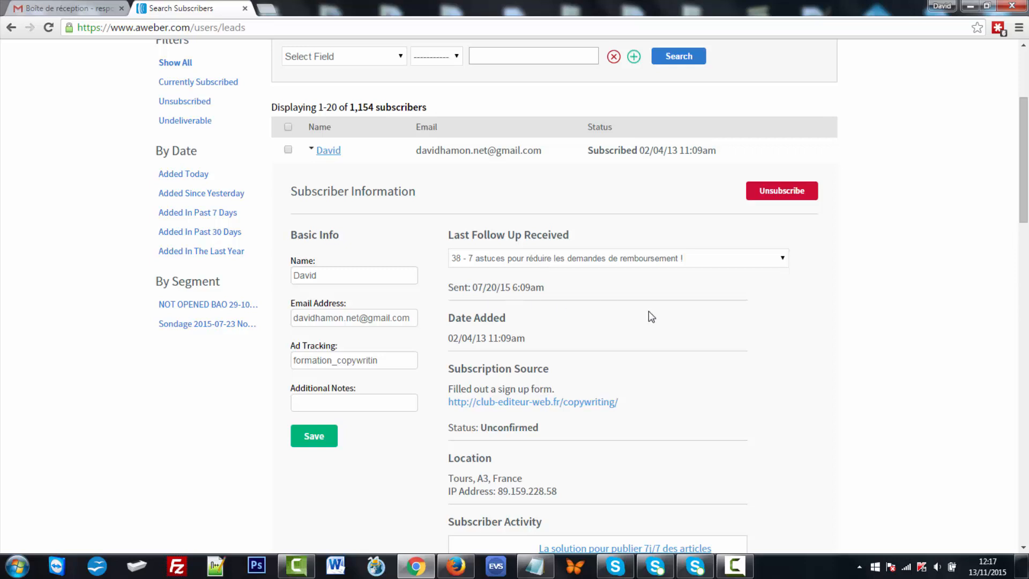
{"action": "scroll", "coordinate": [644, 314], "scroll_direction": "down", "scroll_amount": 1}
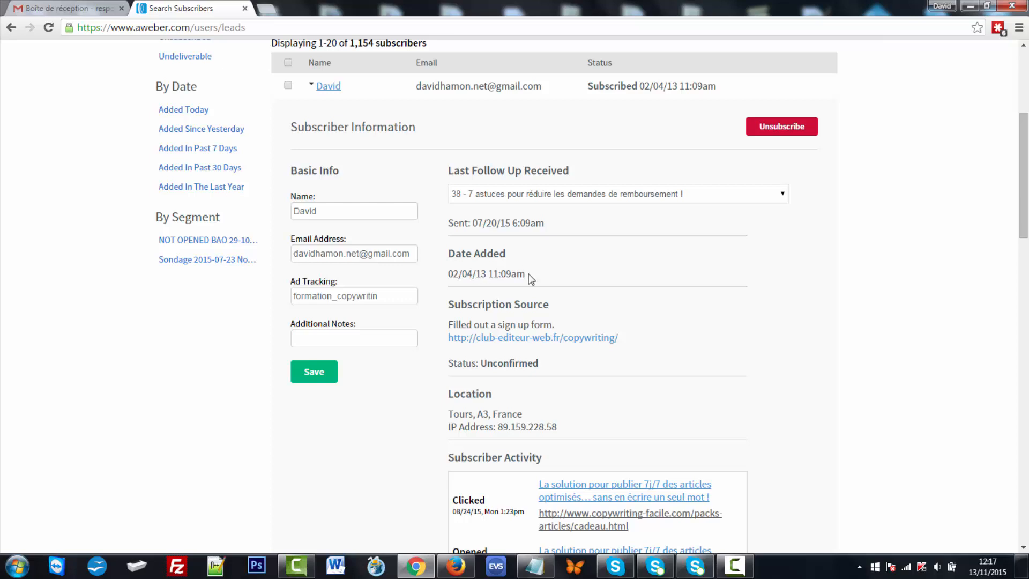
{"action": "scroll", "coordinate": [534, 279], "scroll_direction": "down", "scroll_amount": 1}
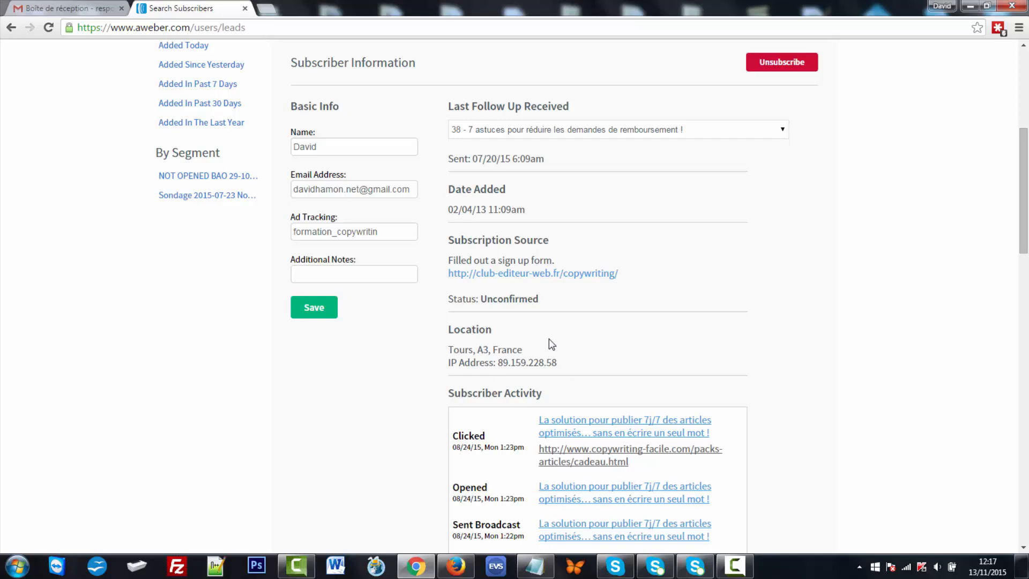
{"action": "scroll", "coordinate": [549, 338], "scroll_direction": "down", "scroll_amount": 2}
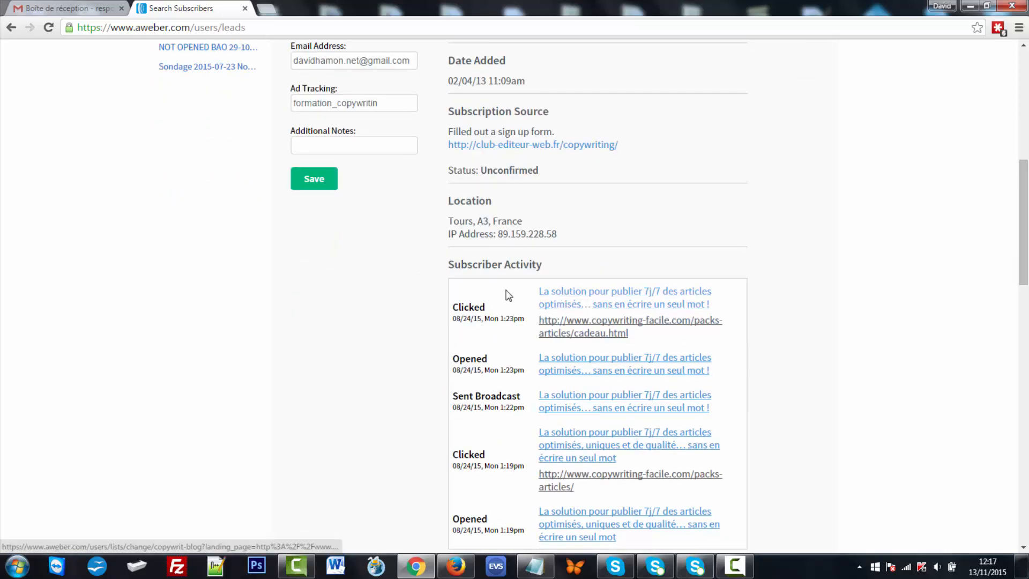
{"action": "scroll", "coordinate": [484, 360], "scroll_direction": "down", "scroll_amount": 2}
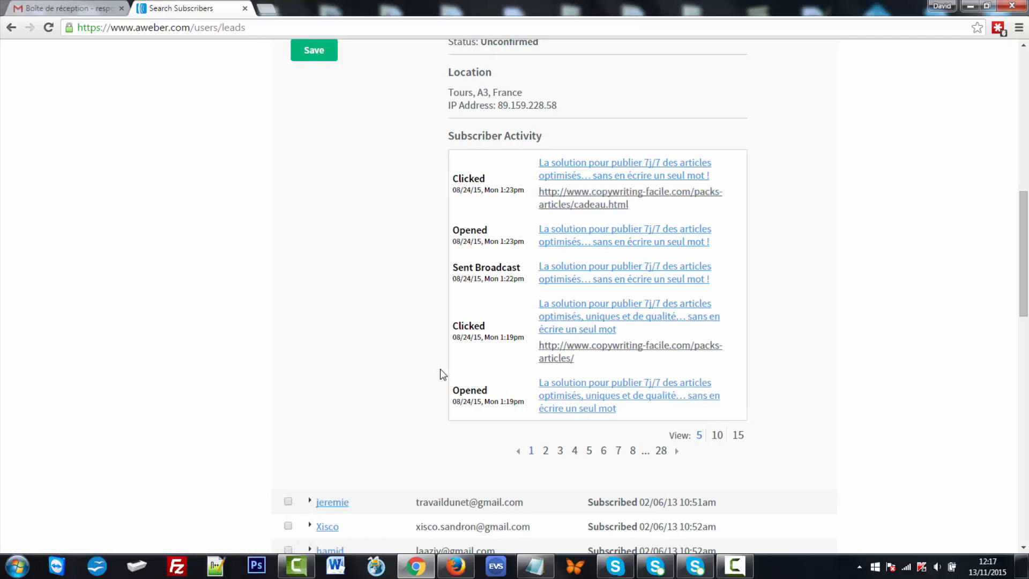
{"action": "scroll", "coordinate": [440, 370], "scroll_direction": "up", "scroll_amount": 8}
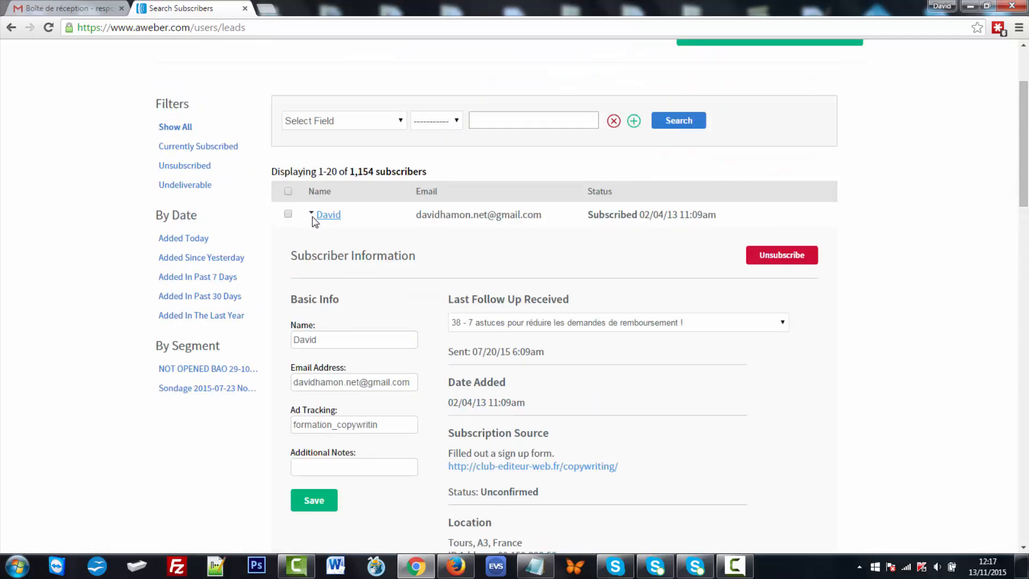
{"action": "left_click", "coordinate": [312, 214]}
- Check the Currently Subscribed (1,007), Unsubscribed and Undeliverable filters, then filter to Added Today
{"action": "left_click", "coordinate": [312, 214]}
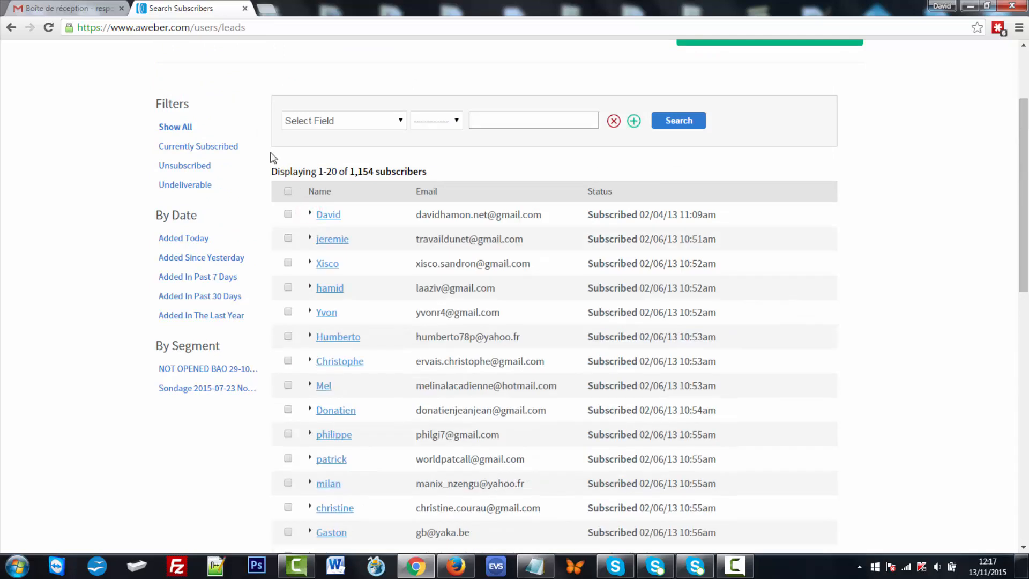
{"action": "left_click", "coordinate": [222, 146]}
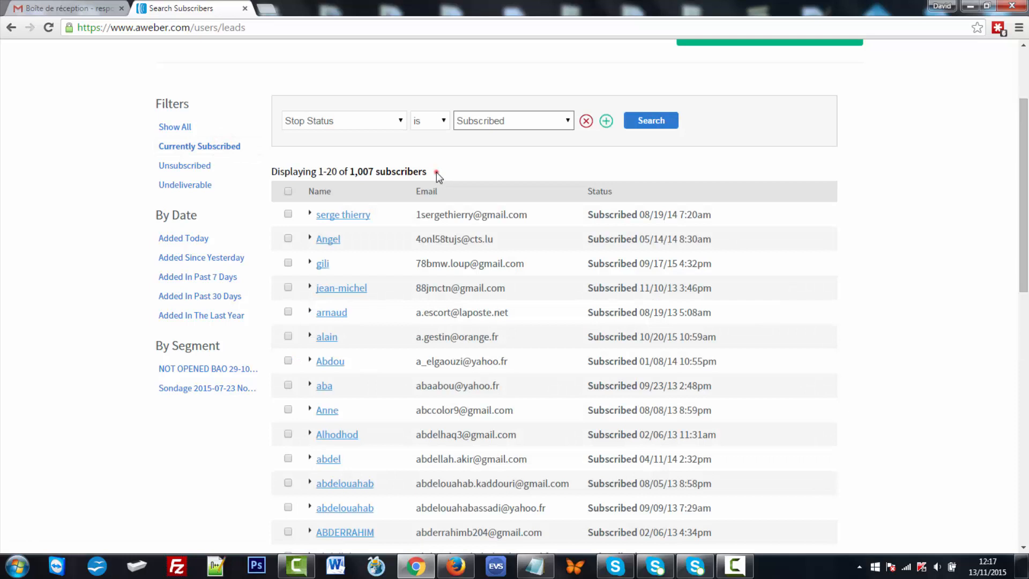
{"action": "left_click_drag", "start_coordinate": [436, 172], "coordinate": [353, 172]}
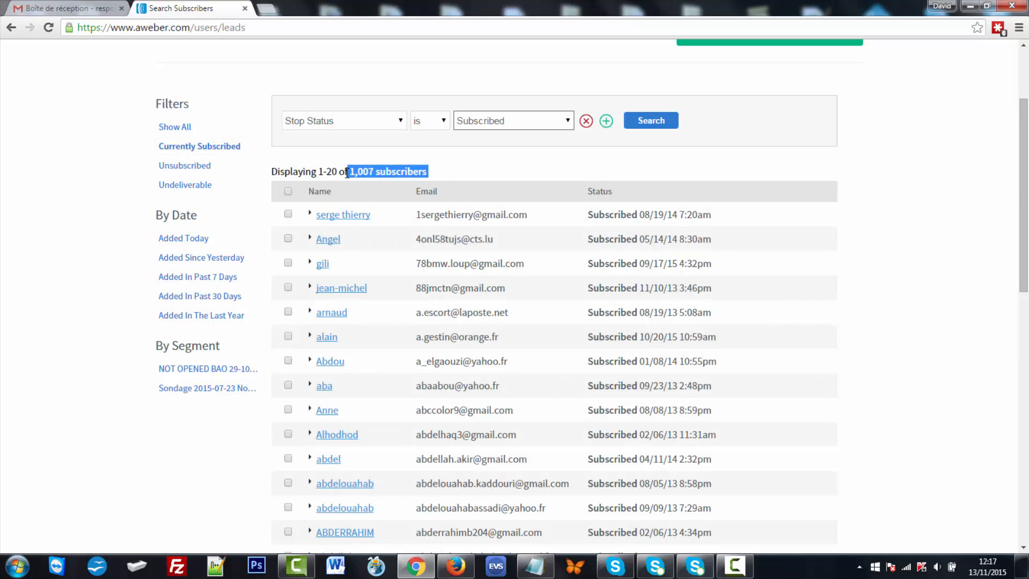
{"action": "left_click", "coordinate": [197, 167]}
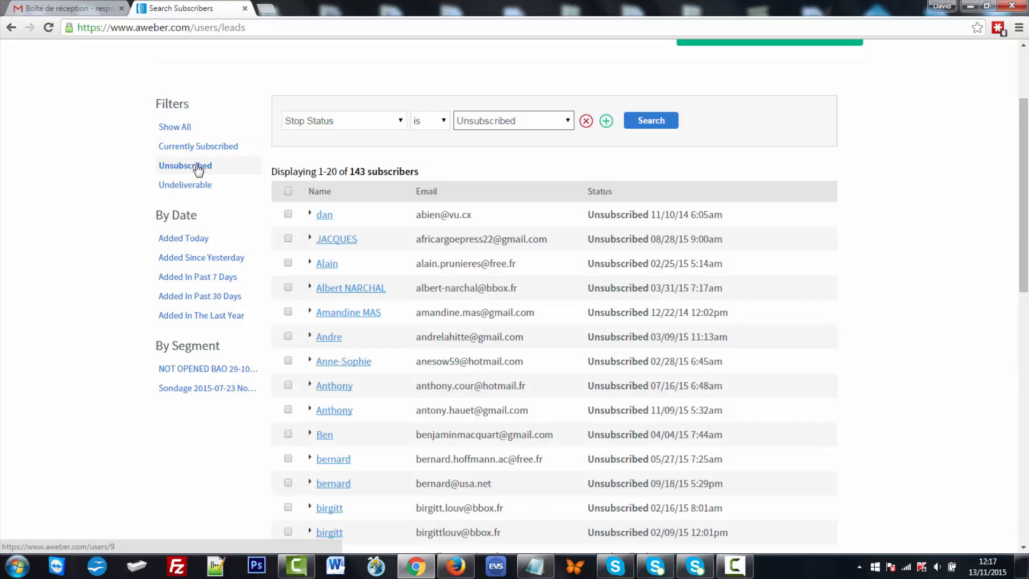
{"action": "left_click", "coordinate": [197, 188]}
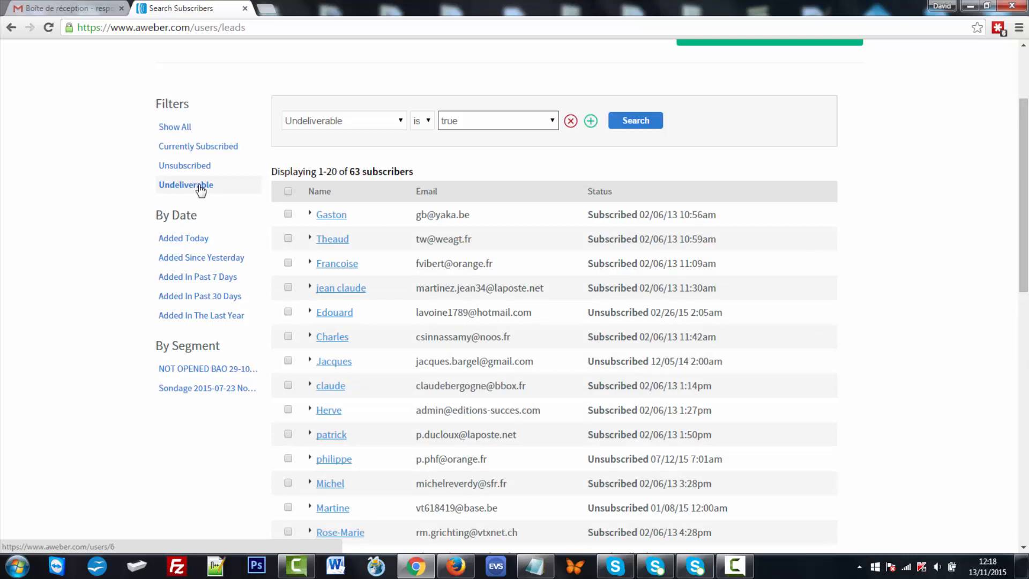
{"action": "scroll", "coordinate": [202, 191], "scroll_direction": "down", "scroll_amount": 1}
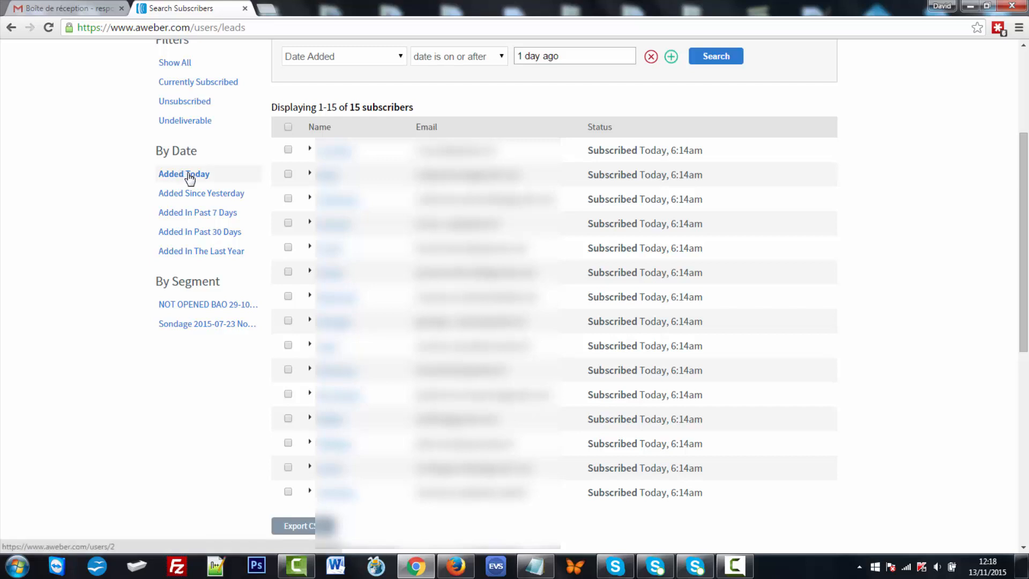
{"action": "left_click", "coordinate": [189, 175]}
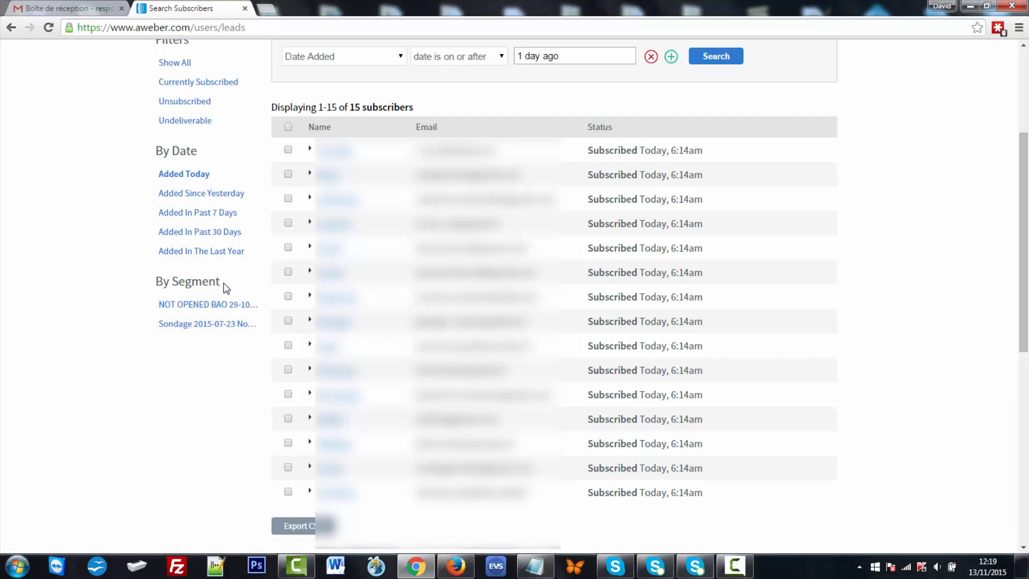
- Open the bulk Unsubscribe tool under Additional Tools
{"action": "scroll", "coordinate": [223, 284], "scroll_direction": "down", "scroll_amount": 5}
{"action": "scroll", "coordinate": [226, 288], "scroll_direction": "down", "scroll_amount": 1}
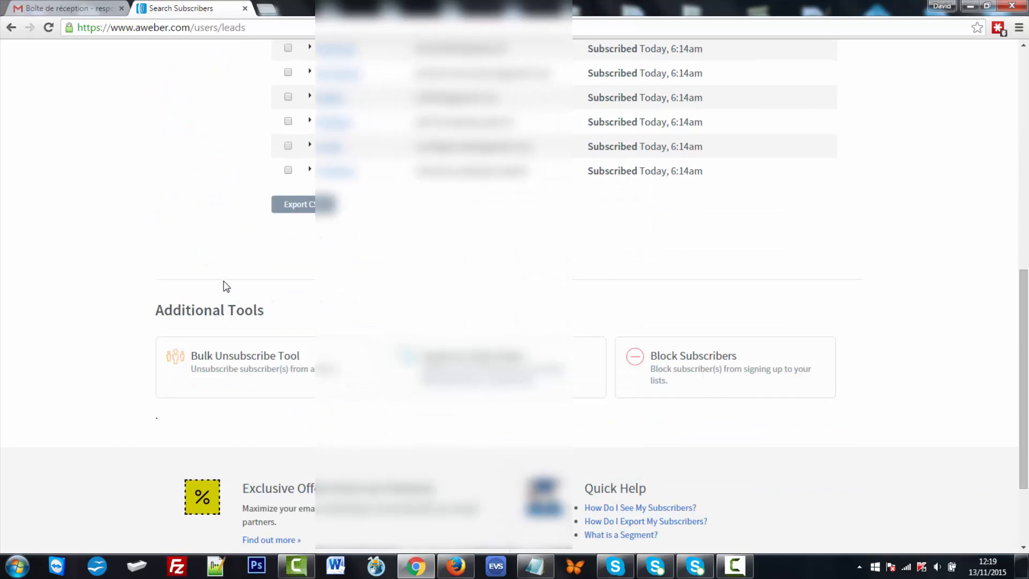
{"action": "scroll", "coordinate": [224, 279], "scroll_direction": "down", "scroll_amount": 1}
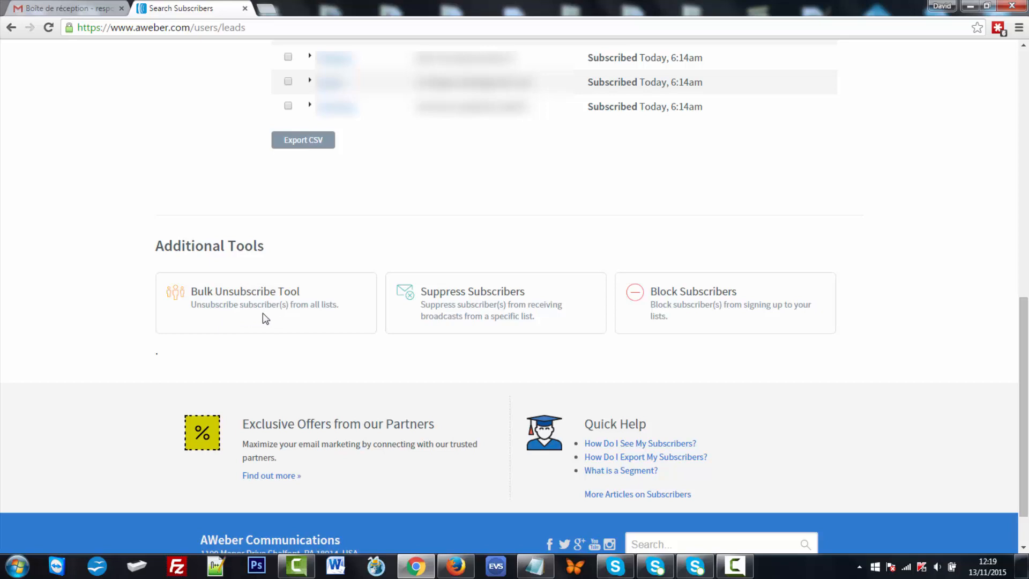
{"action": "left_click", "coordinate": [241, 291]}
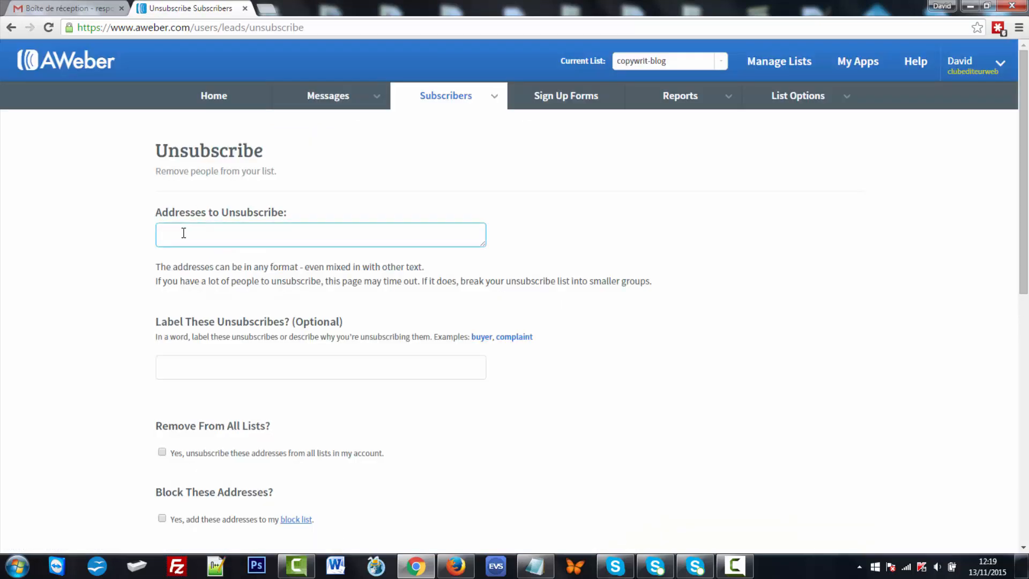
- Go through the Unsubscribe form's addresses field, optional label and all-lists option without submitting
{"action": "left_click", "coordinate": [183, 232]}
{"action": "scroll", "coordinate": [256, 280], "scroll_direction": "down", "scroll_amount": 1}
{"action": "left_click", "coordinate": [193, 307]}
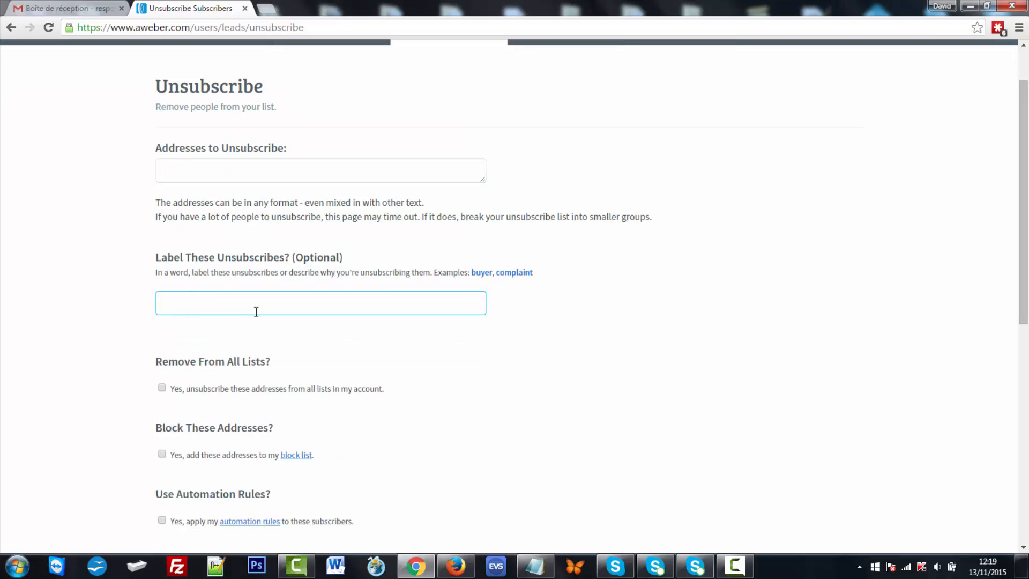
{"action": "scroll", "coordinate": [256, 311], "scroll_direction": "down", "scroll_amount": 1}
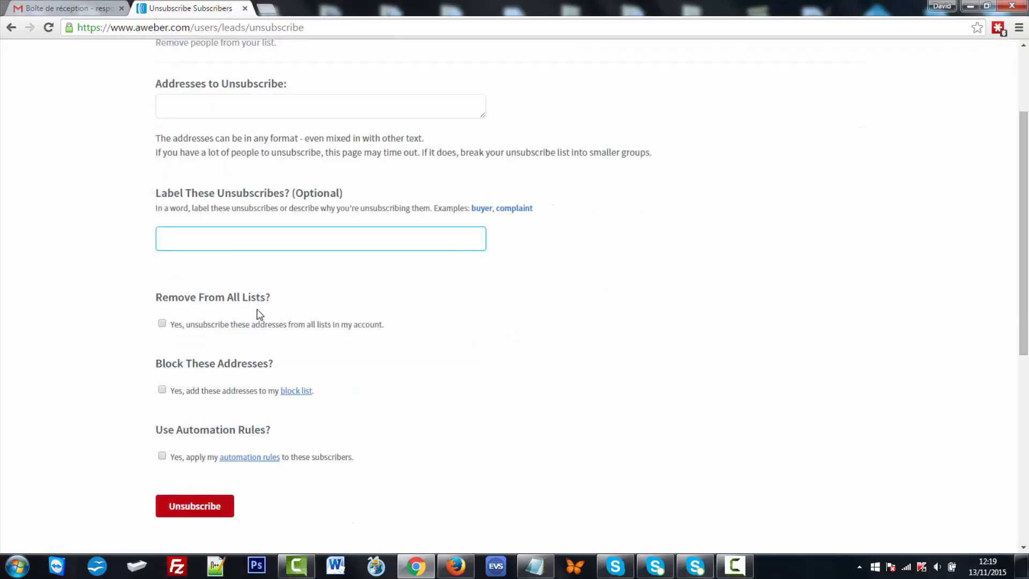
{"action": "left_click", "coordinate": [163, 324]}
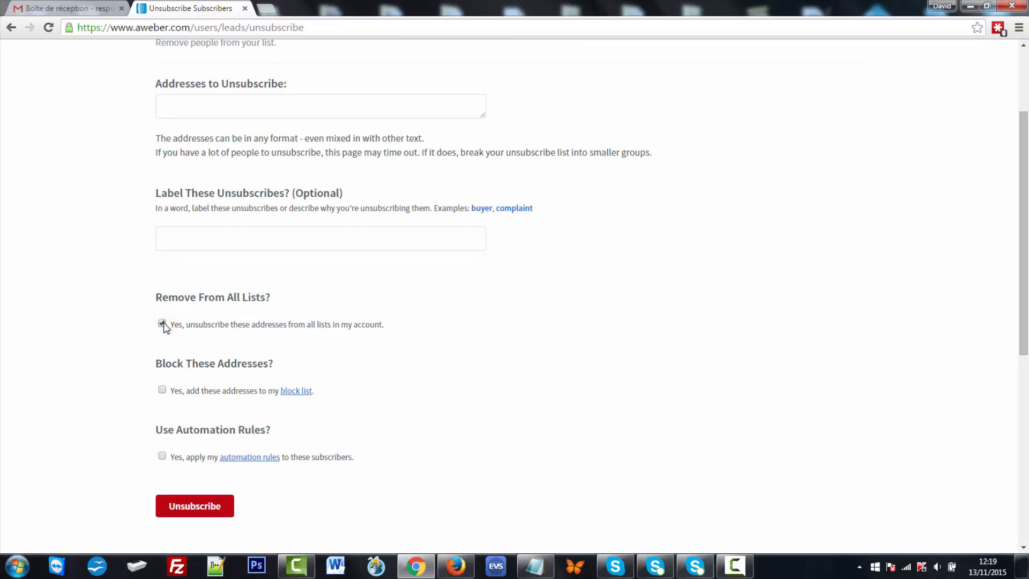
{"action": "left_click", "coordinate": [162, 324]}
{"action": "scroll", "coordinate": [349, 283], "scroll_direction": "up", "scroll_amount": 3}
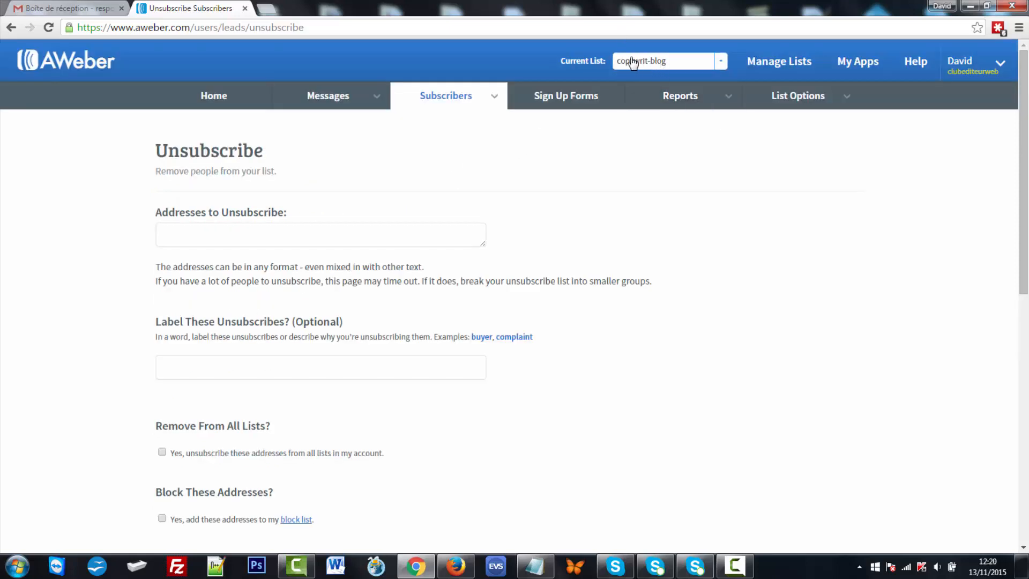
{"action": "scroll", "coordinate": [223, 317], "scroll_direction": "down", "scroll_amount": 5}
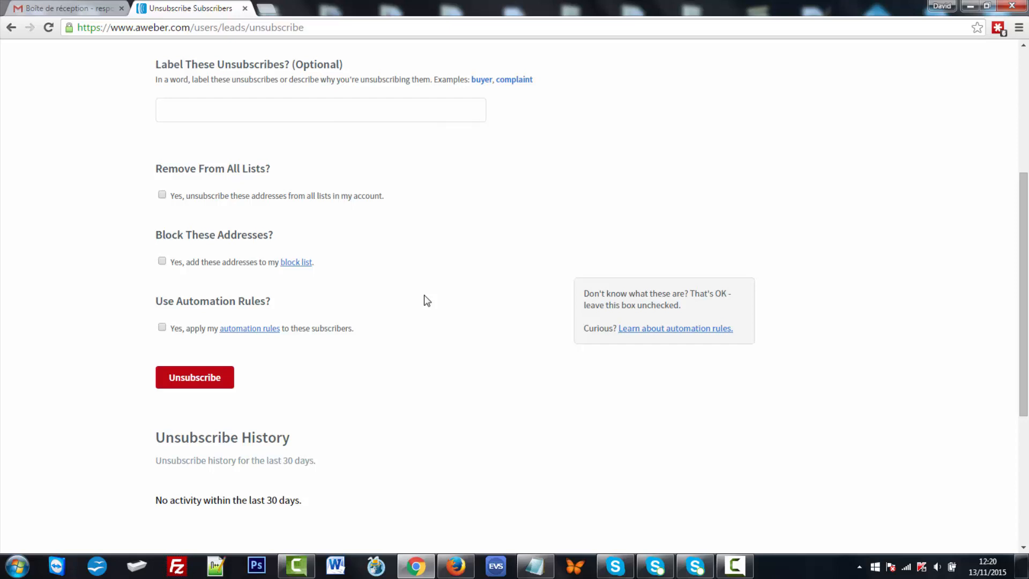
{"action": "left_click", "coordinate": [163, 195]}
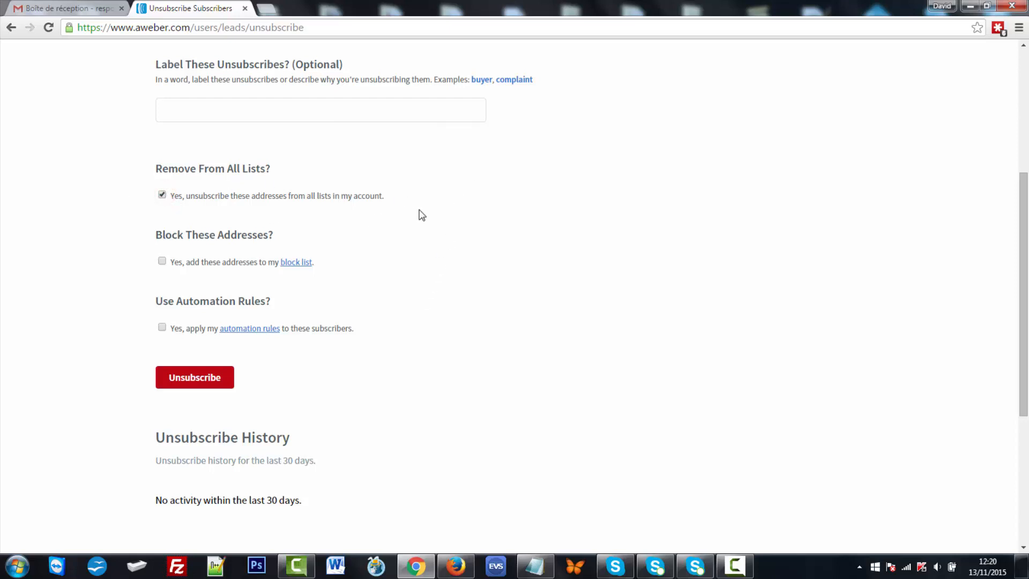
- Return to the Manage Subscribers page from the Subscribers menu
{"action": "scroll", "coordinate": [421, 213], "scroll_direction": "up", "scroll_amount": 5}
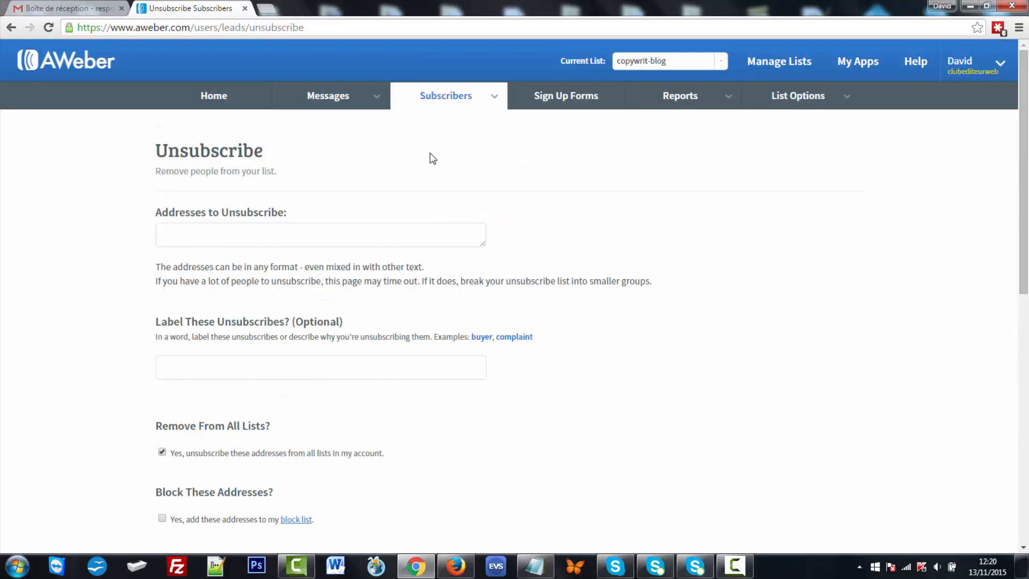
{"action": "mouse_move", "coordinate": [441, 100]}
{"action": "left_click", "coordinate": [444, 123]}
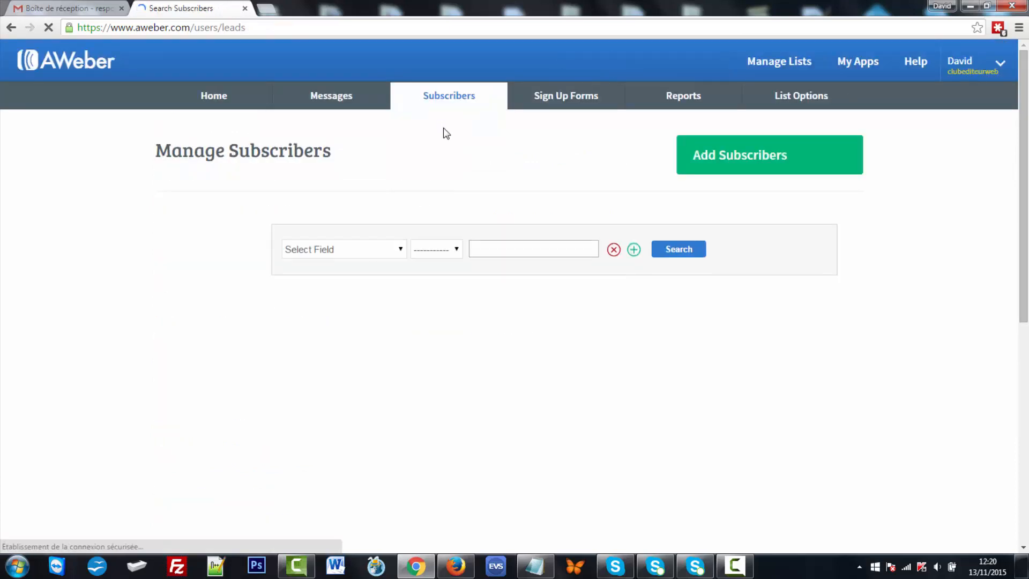
- Suppress a contact's e-mail address from copywrit-blog broadcasts using Suppress Subscribers
{"action": "scroll", "coordinate": [439, 164], "scroll_direction": "down", "scroll_amount": 15}
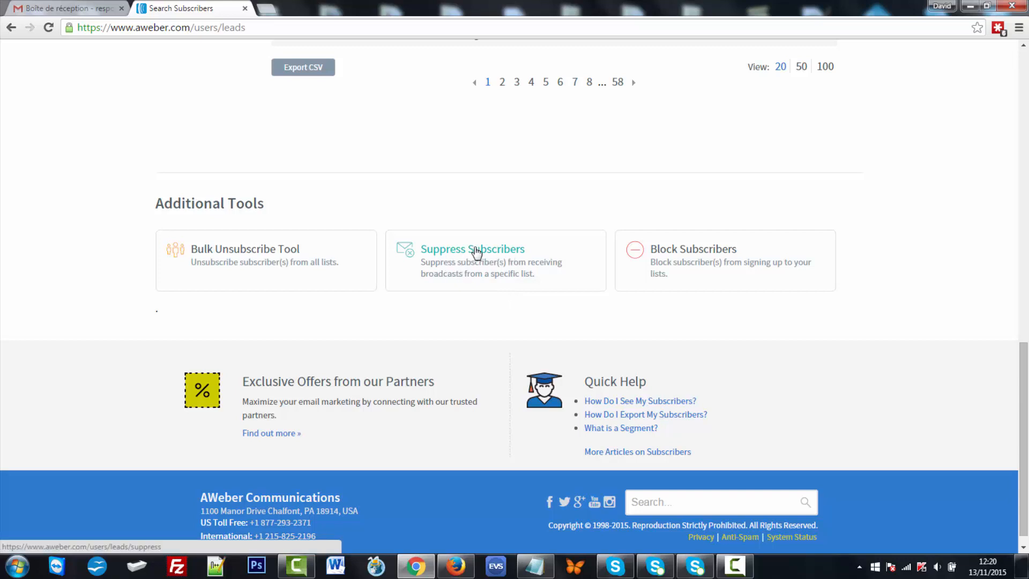
{"action": "left_click", "coordinate": [475, 250]}
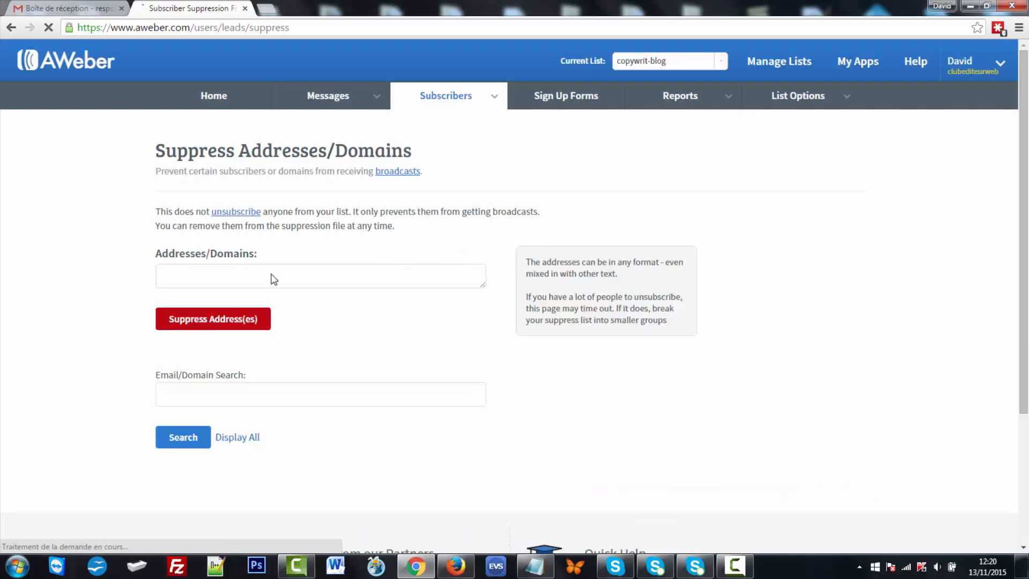
{"action": "left_click", "coordinate": [223, 278]}
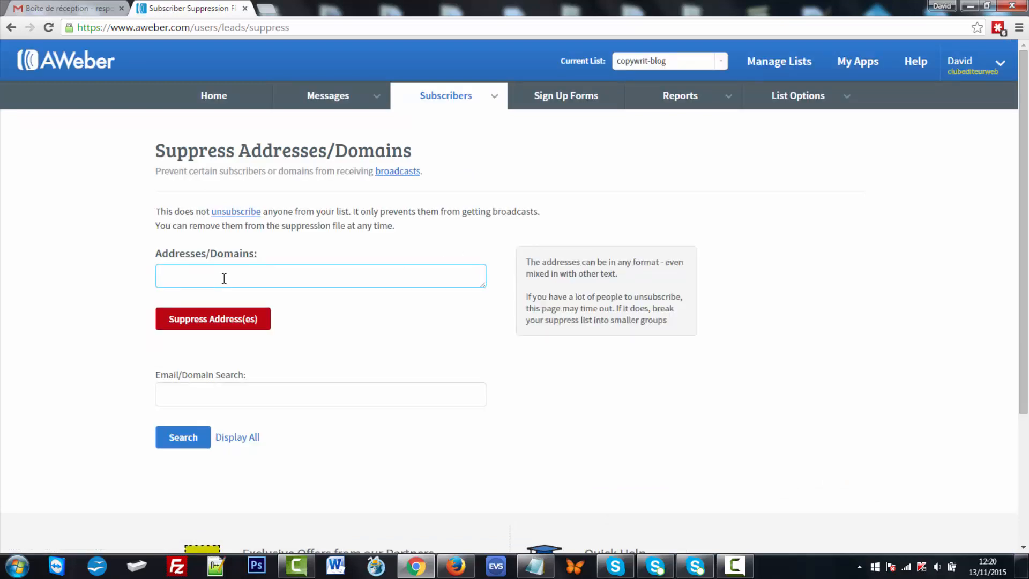
{"action": "left_click", "coordinate": [225, 278]}
{"action": "left_click", "coordinate": [196, 325]}
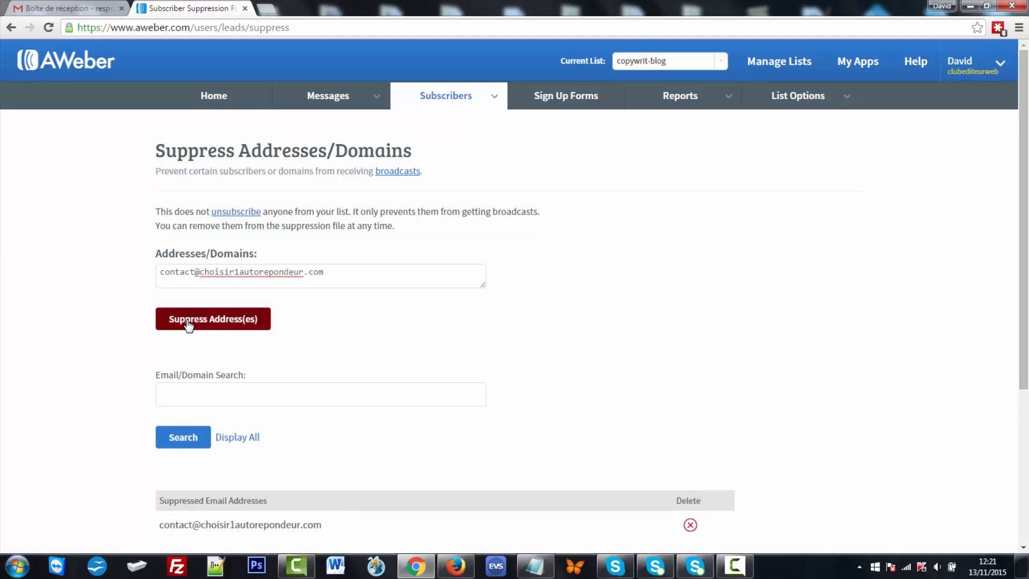
- Review the suppression list now containing the newly suppressed address
{"action": "scroll", "coordinate": [190, 325], "scroll_direction": "down", "scroll_amount": 4}
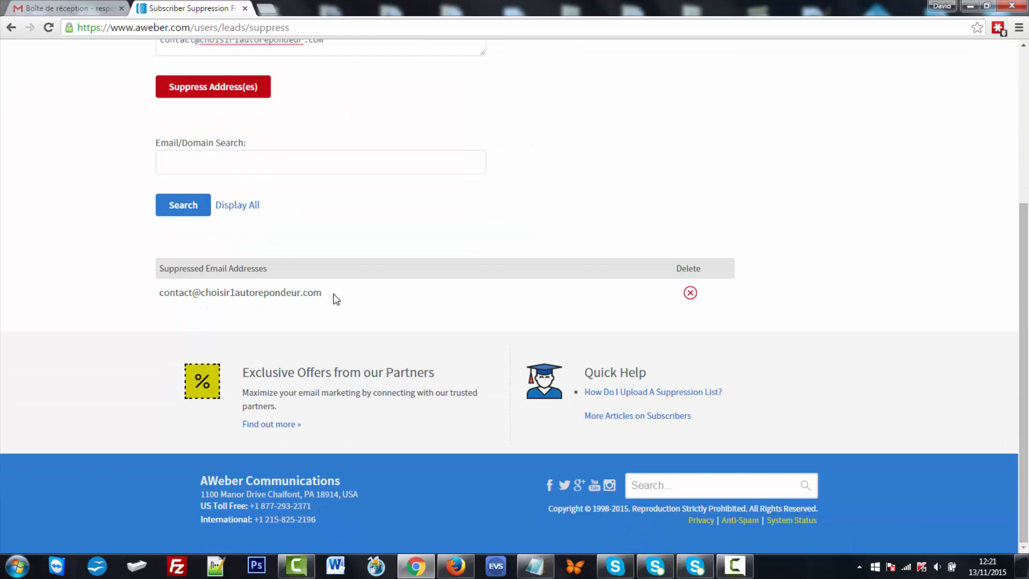
{"action": "scroll", "coordinate": [332, 299], "scroll_direction": "up", "scroll_amount": 3}
{"action": "scroll", "coordinate": [333, 298], "scroll_direction": "down", "scroll_amount": 2}
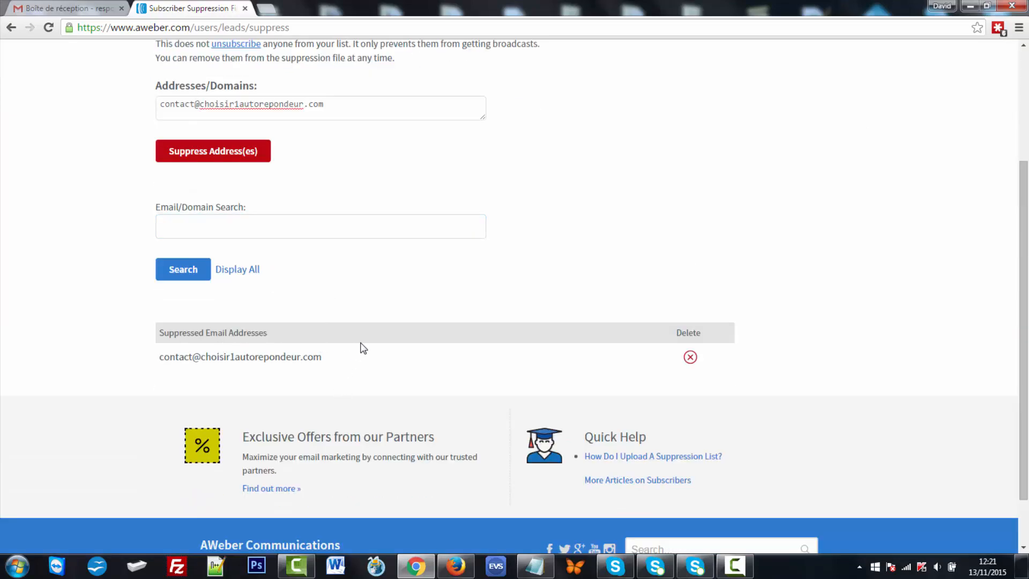
{"action": "scroll", "coordinate": [360, 347], "scroll_direction": "up", "scroll_amount": 3}
{"action": "left_click", "coordinate": [330, 280]}
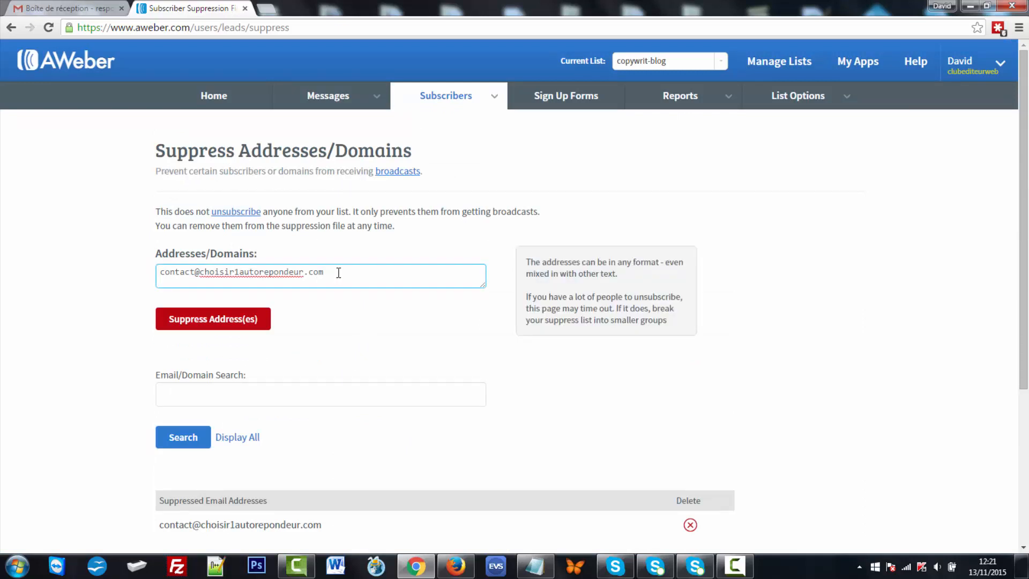
{"action": "left_click", "coordinate": [433, 319]}
{"action": "scroll", "coordinate": [437, 322], "scroll_direction": "down", "scroll_amount": 3}
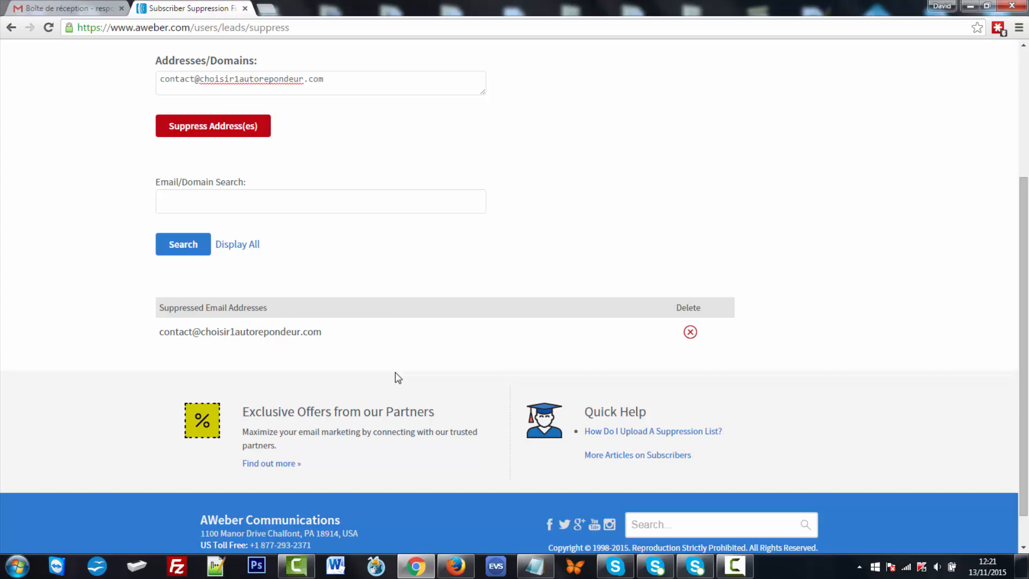
{"action": "scroll", "coordinate": [397, 378], "scroll_direction": "up", "scroll_amount": 2}
{"action": "left_click", "coordinate": [368, 209]}
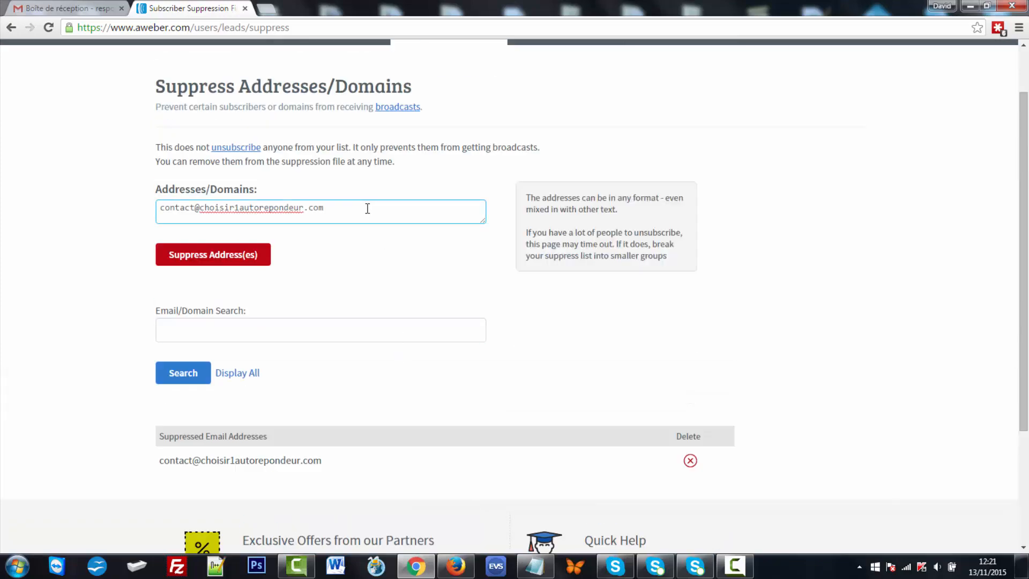
{"action": "left_click", "coordinate": [552, 211]}
{"action": "scroll", "coordinate": [553, 211], "scroll_direction": "up", "scroll_amount": 1}
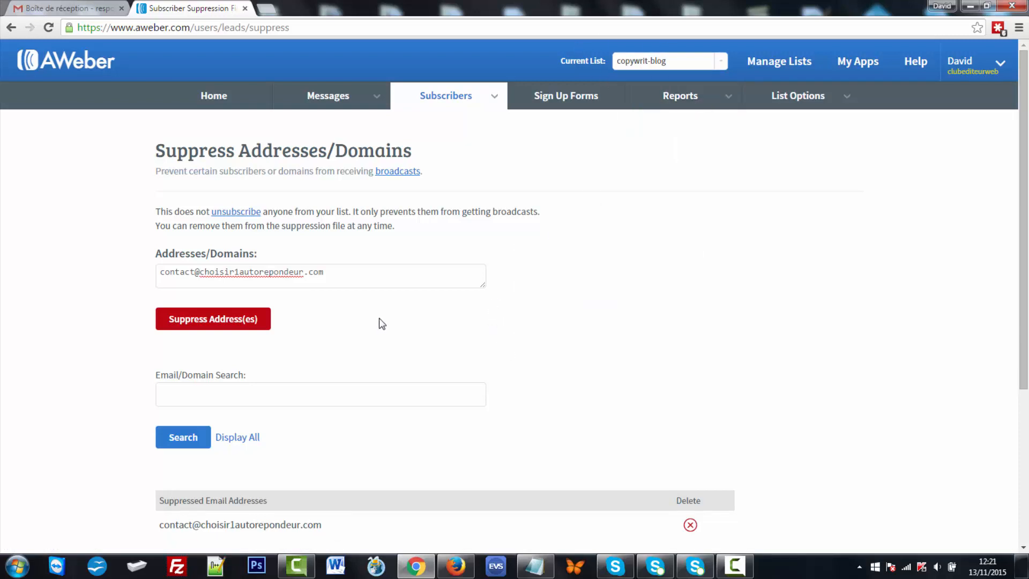
{"action": "scroll", "coordinate": [382, 324], "scroll_direction": "down", "scroll_amount": 2}
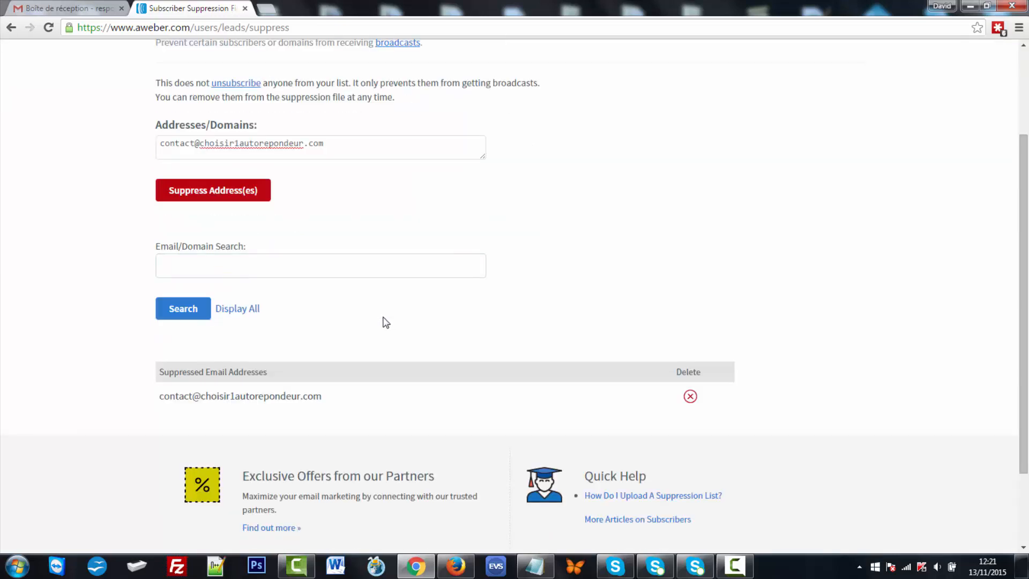
- Delete the suppressed address, confirming with Yes, leaving the suppression list empty
{"action": "left_click", "coordinate": [690, 397]}
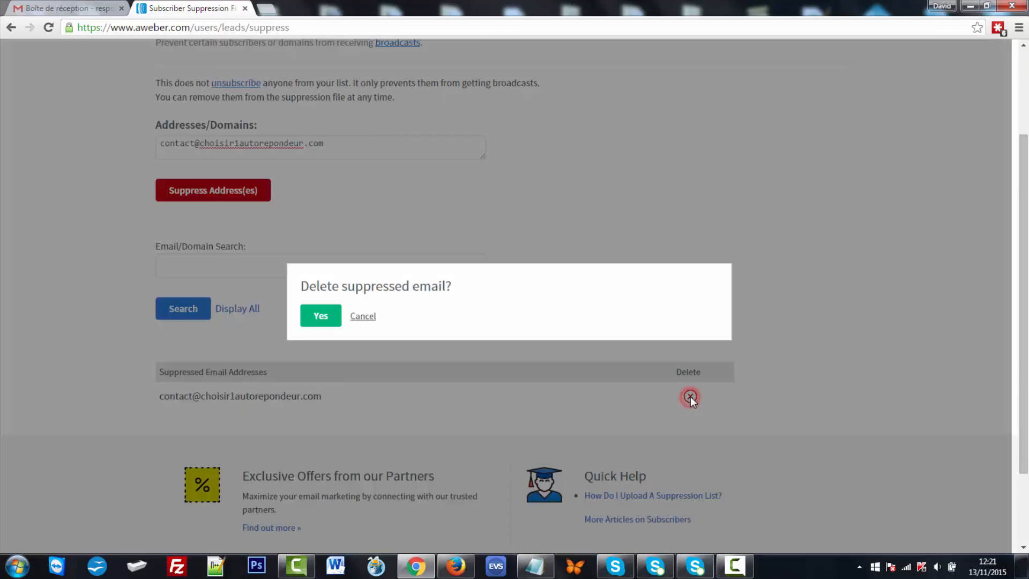
{"action": "left_click", "coordinate": [320, 317]}
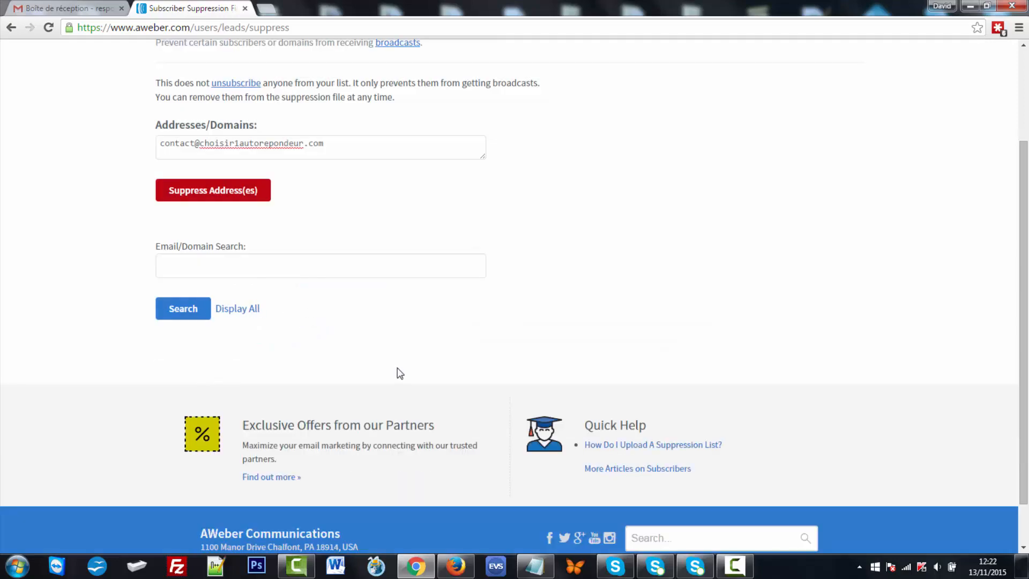
{"action": "scroll", "coordinate": [398, 370], "scroll_direction": "up", "scroll_amount": 3}
{"action": "scroll", "coordinate": [397, 369], "scroll_direction": "down", "scroll_amount": 3}
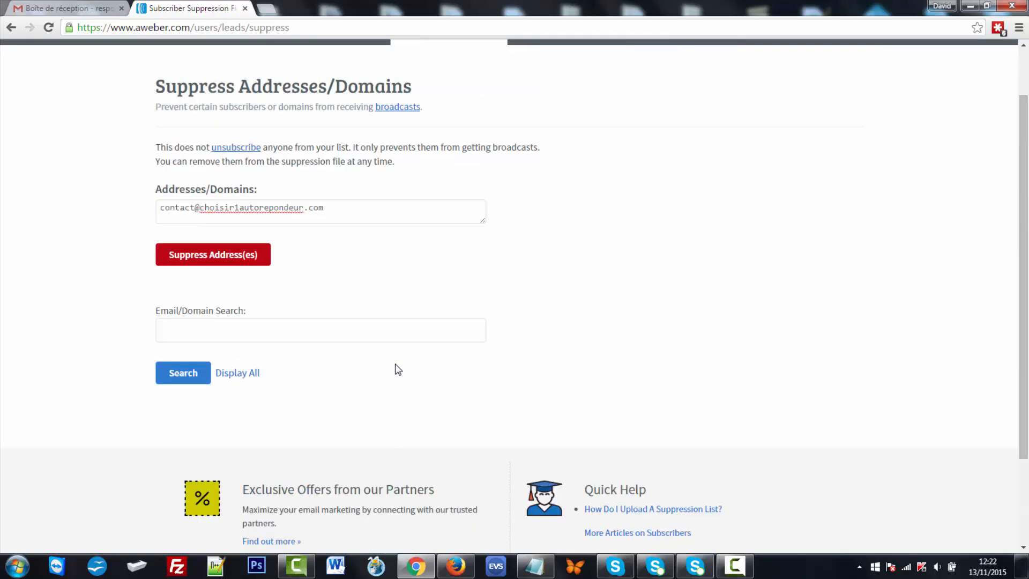
{"action": "scroll", "coordinate": [395, 367], "scroll_direction": "up", "scroll_amount": 3}
- Open Block Subscribers from Additional Tools and go through its Email/domain and Note fields
{"action": "mouse_move", "coordinate": [451, 98]}
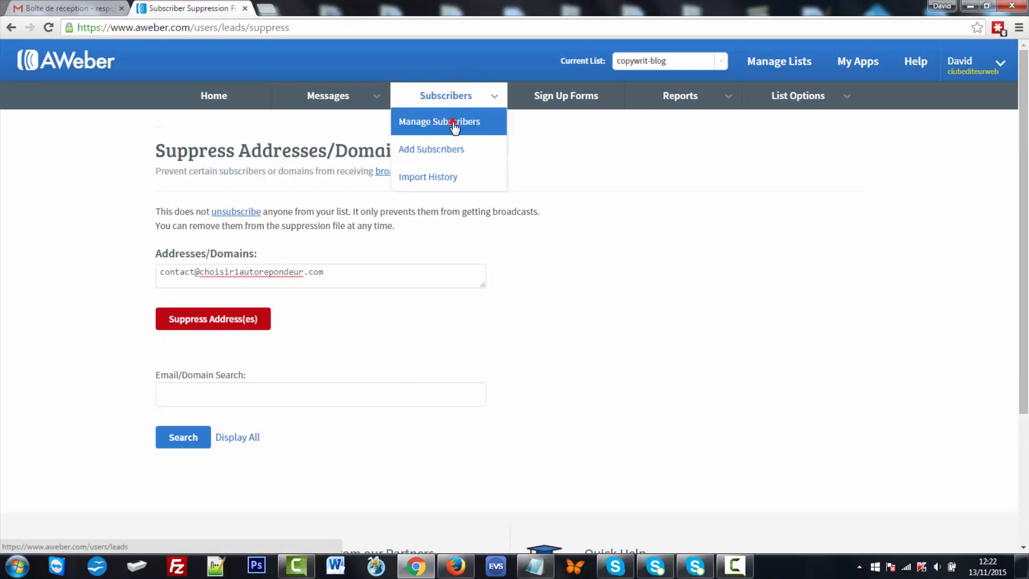
{"action": "left_click", "coordinate": [452, 121]}
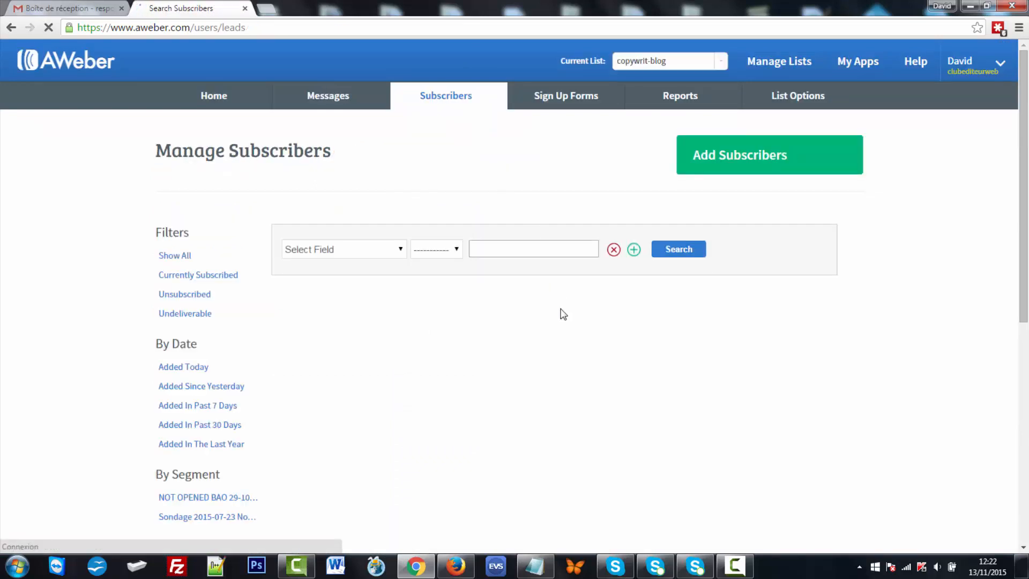
{"action": "scroll", "coordinate": [701, 321], "scroll_direction": "down", "scroll_amount": 10}
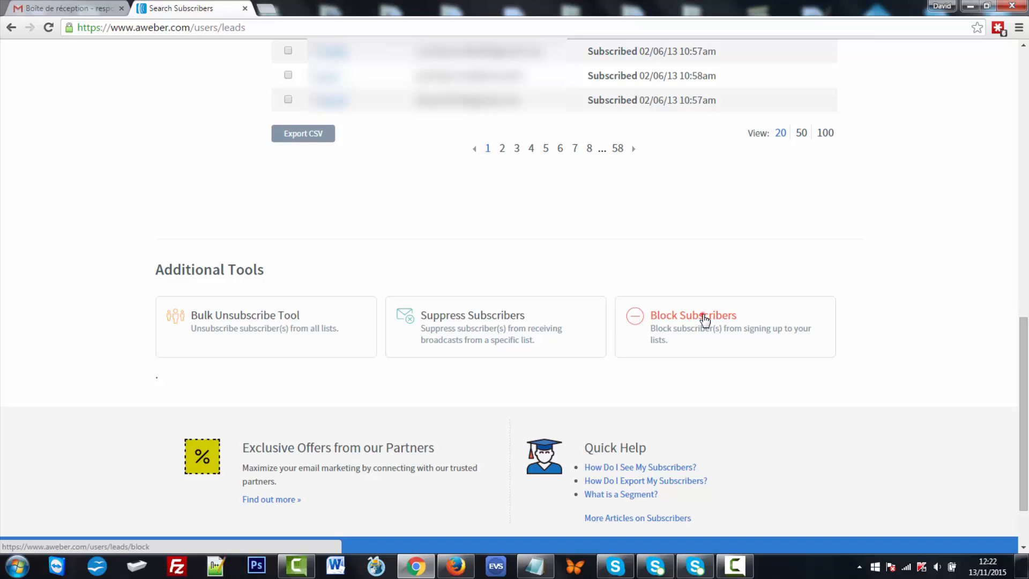
{"action": "left_click", "coordinate": [705, 320]}
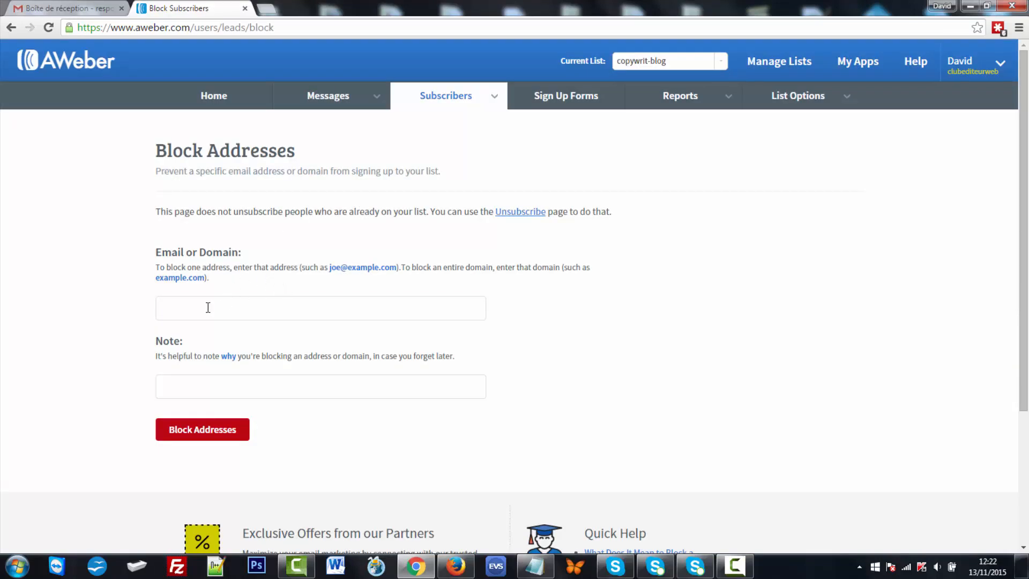
{"action": "left_click", "coordinate": [208, 308]}
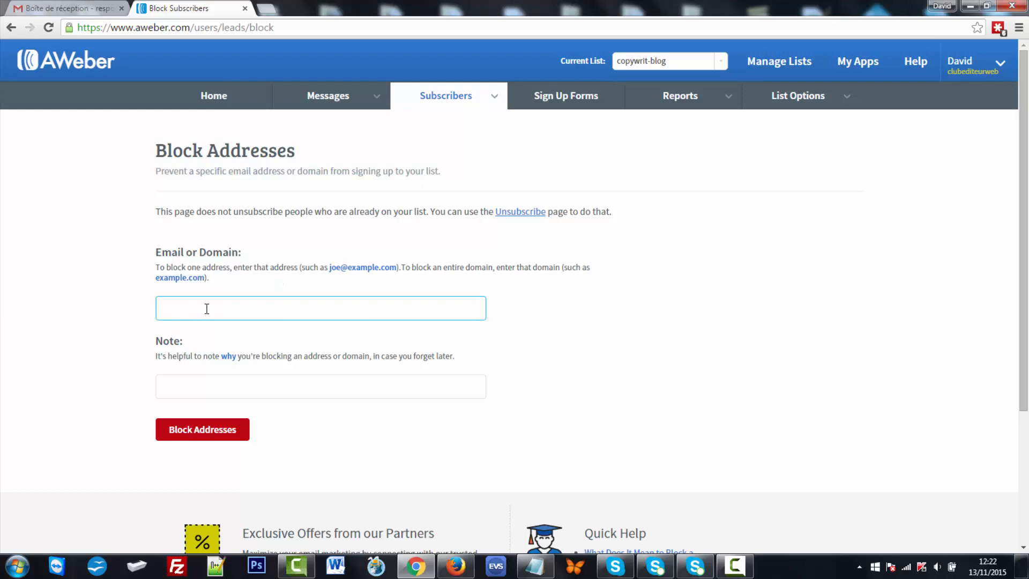
{"action": "left_click", "coordinate": [194, 306]}
{"action": "left_click", "coordinate": [167, 384]}
{"action": "mouse_move", "coordinate": [456, 109]}
- Go to the Home overview, then Manage Lists to see every list's subscriber counts
{"action": "left_click", "coordinate": [214, 97]}
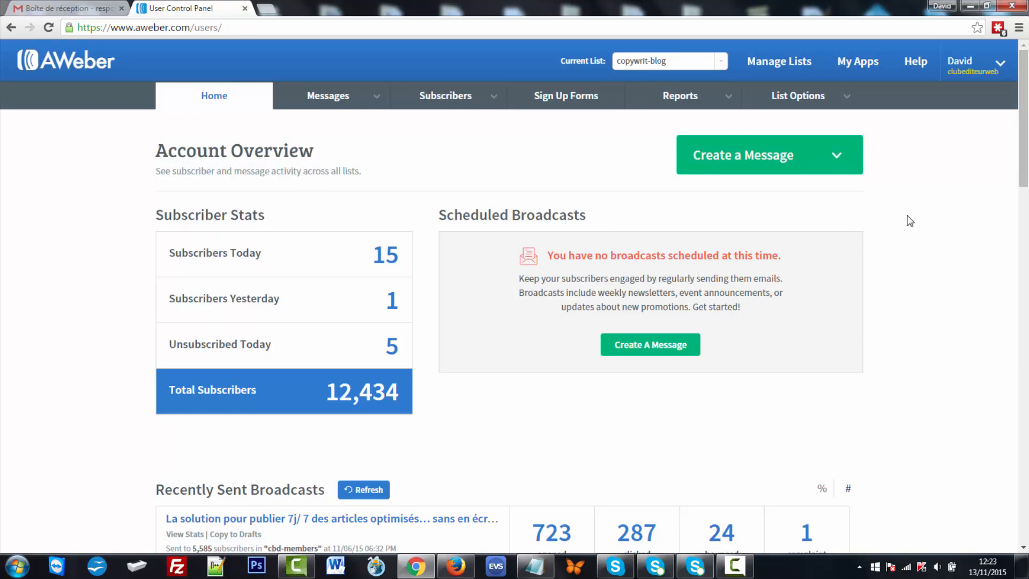
{"action": "left_click", "coordinate": [778, 64]}
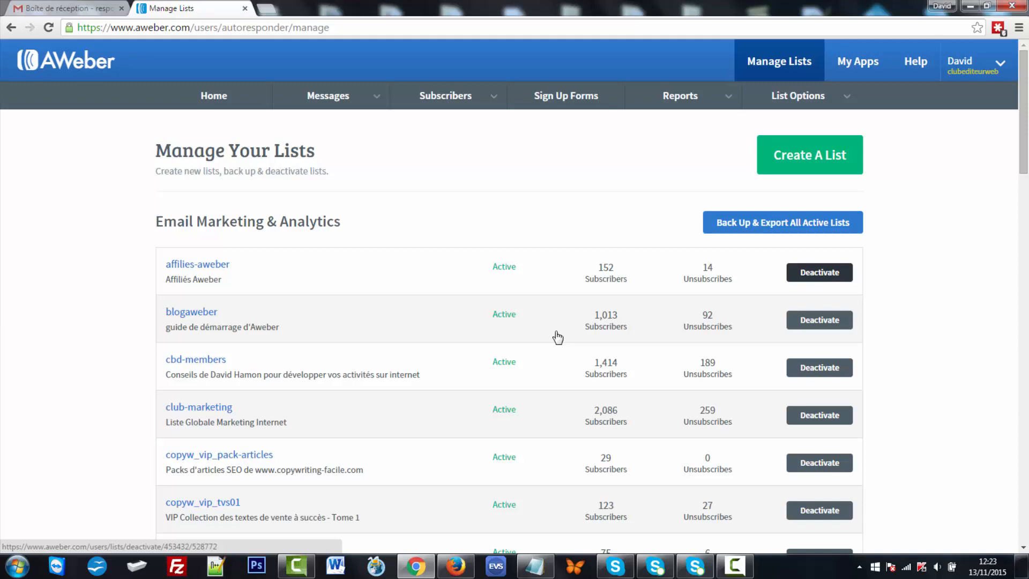
- Deactivate the affilies-aweber list
{"action": "key", "text": "Return"}
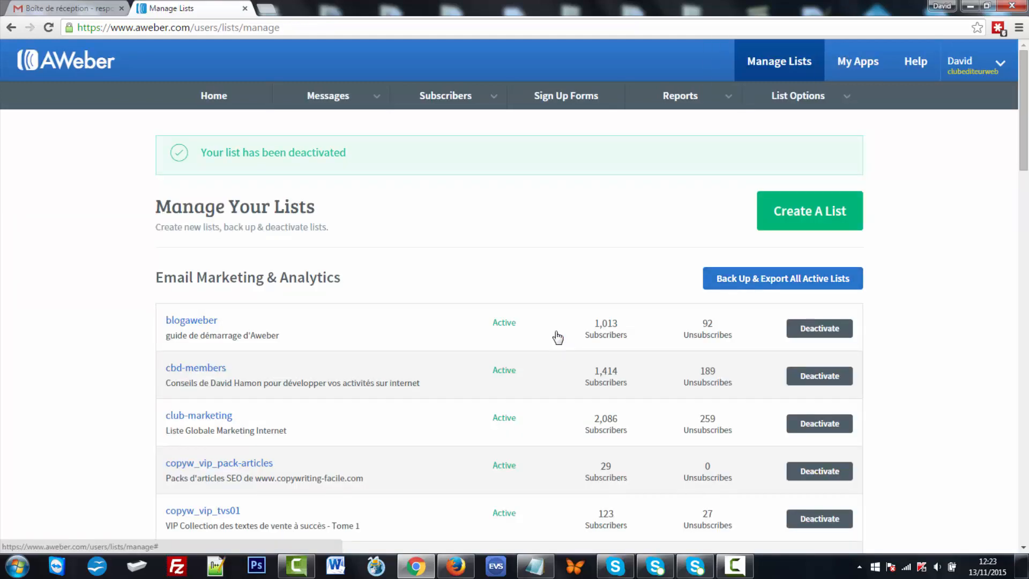
{"action": "scroll", "coordinate": [557, 337], "scroll_direction": "down", "scroll_amount": 20}
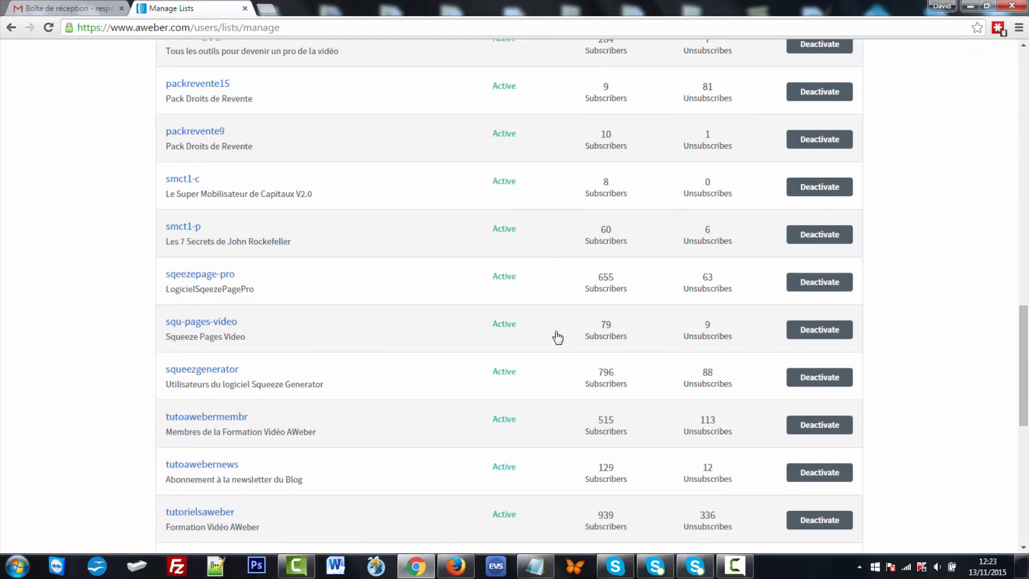
{"action": "scroll", "coordinate": [558, 337], "scroll_direction": "down", "scroll_amount": 8}
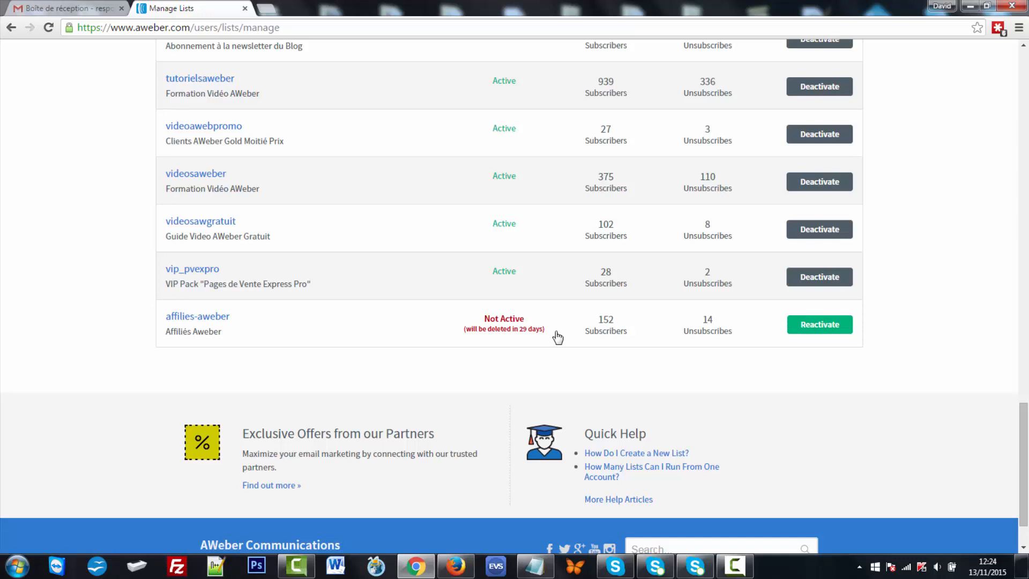
- Reactivate affilies-aweber so it shows Active, then go to Manage Subscribers
{"action": "left_click_drag", "start_coordinate": [557, 333], "coordinate": [523, 329]}
{"action": "left_click", "coordinate": [558, 337]}
{"action": "key", "text": "Tab"}
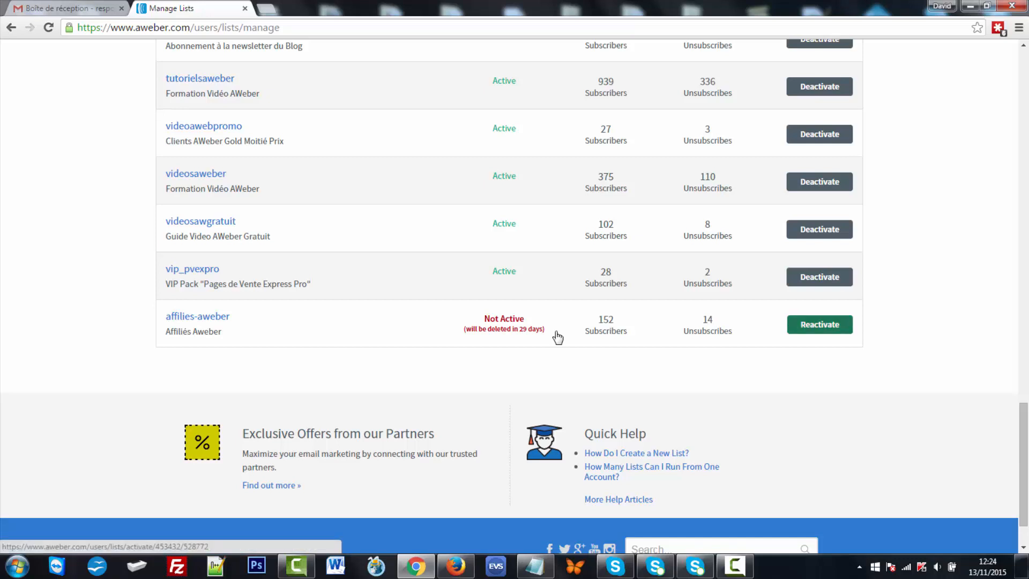
{"action": "key", "text": "Return"}
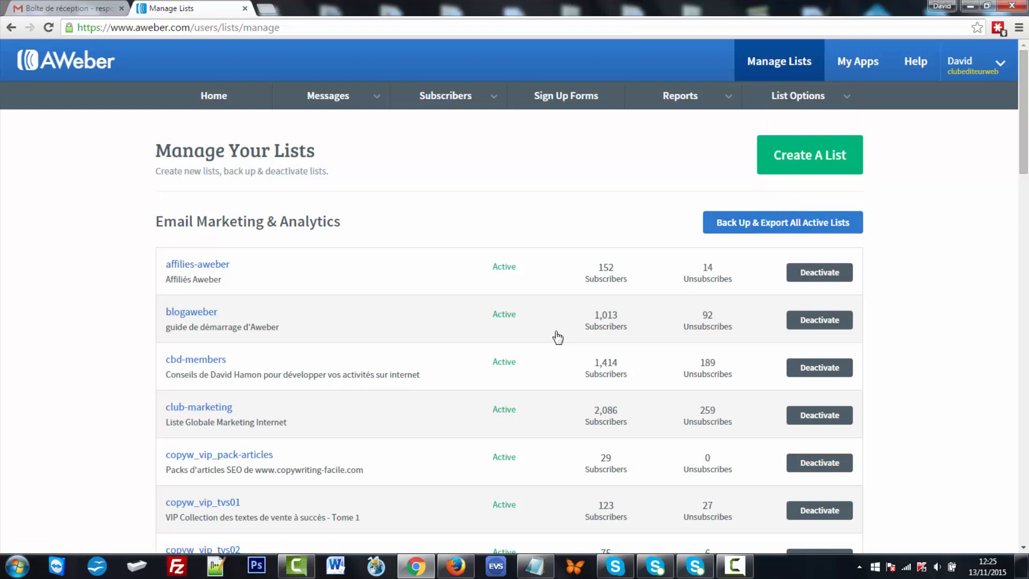
{"action": "mouse_move", "coordinate": [447, 96]}
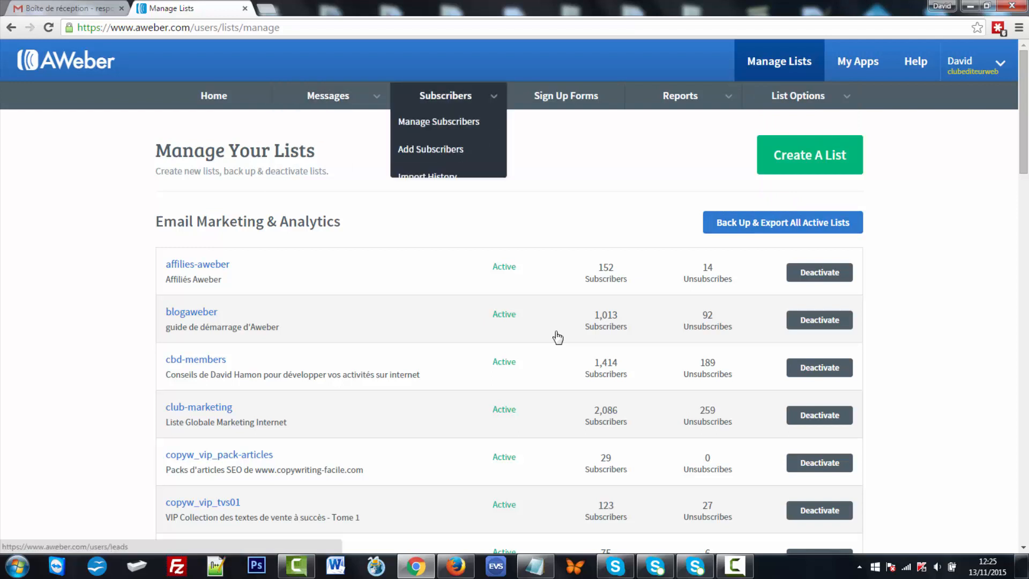
{"action": "left_click", "coordinate": [438, 122]}
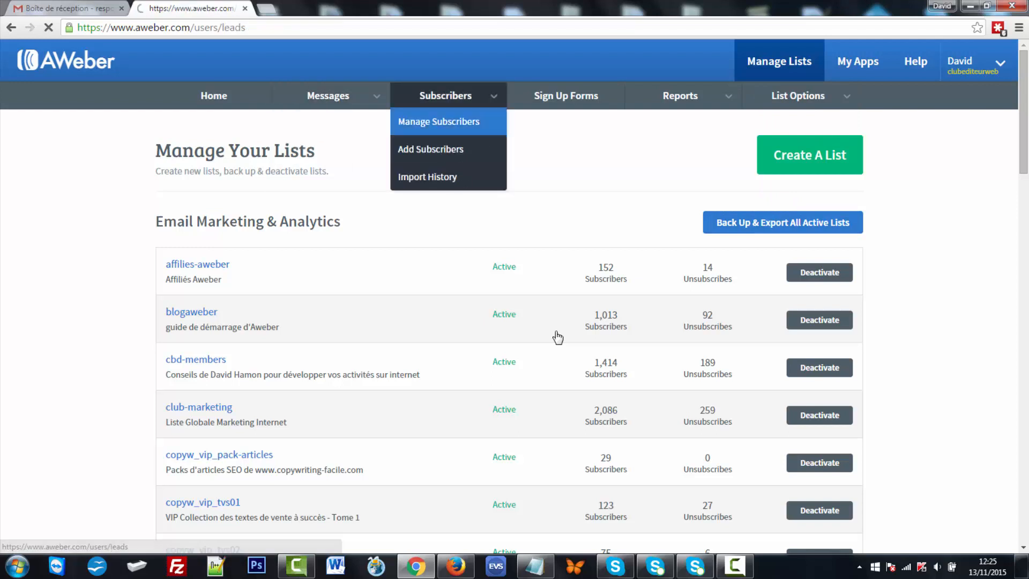